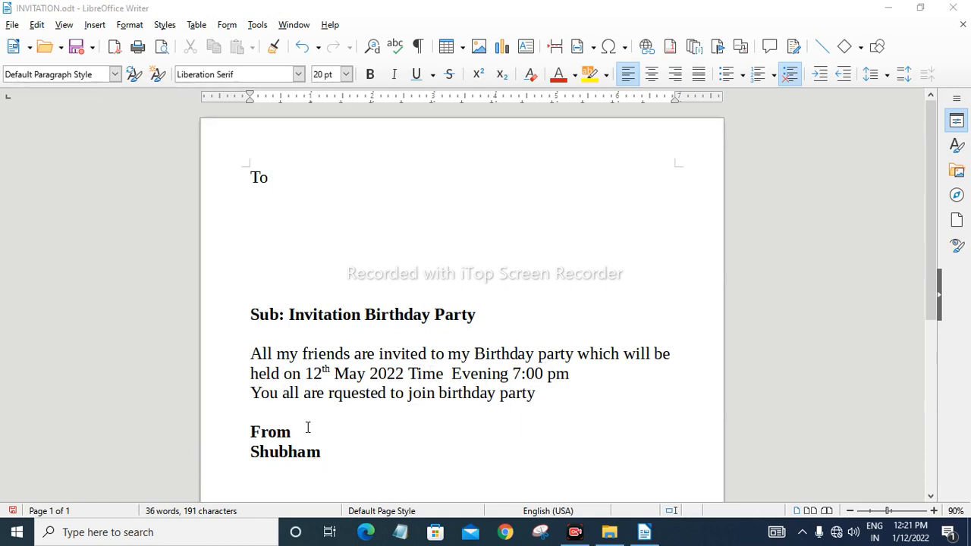
Place the insertion point below "To" and start a mail merge using the current document with Letter as the document type
left_click(297, 196)
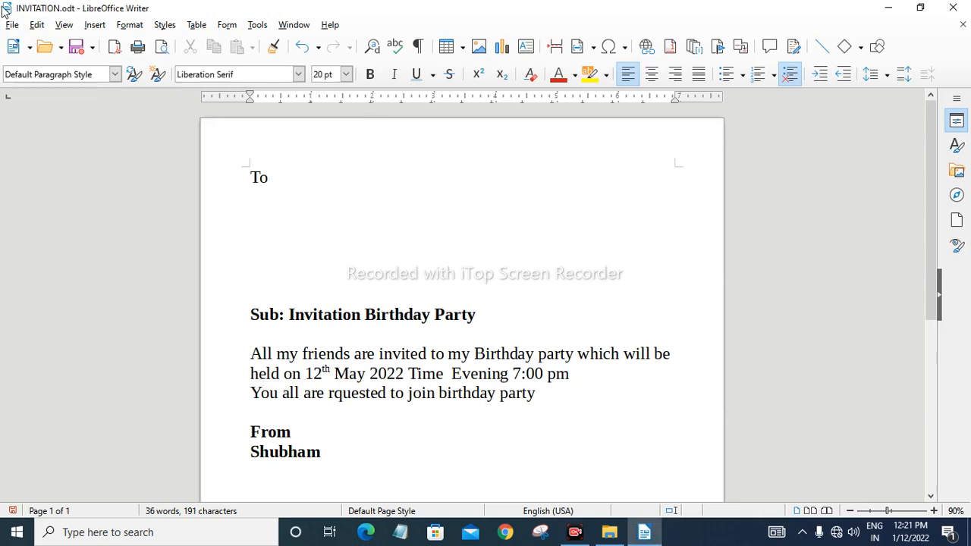
left_click(264, 29)
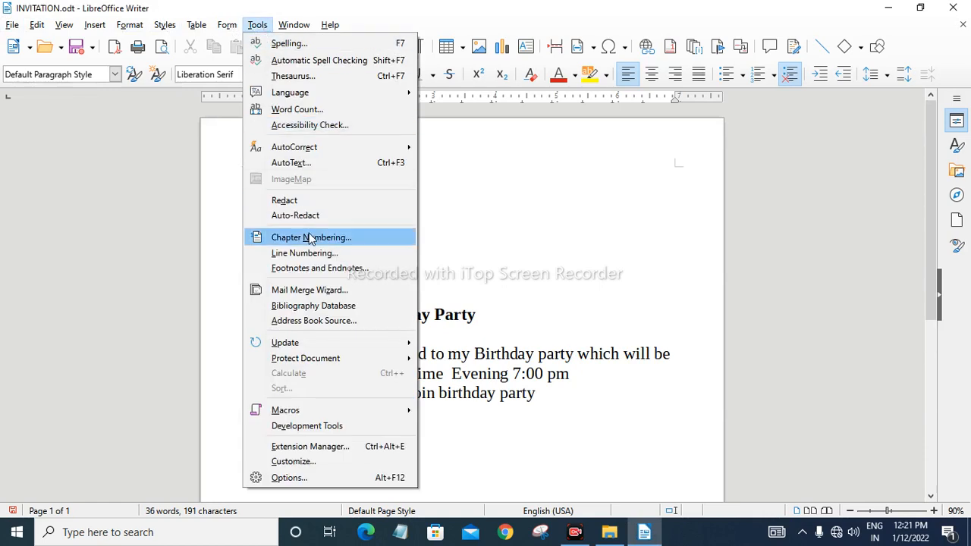
left_click(294, 292)
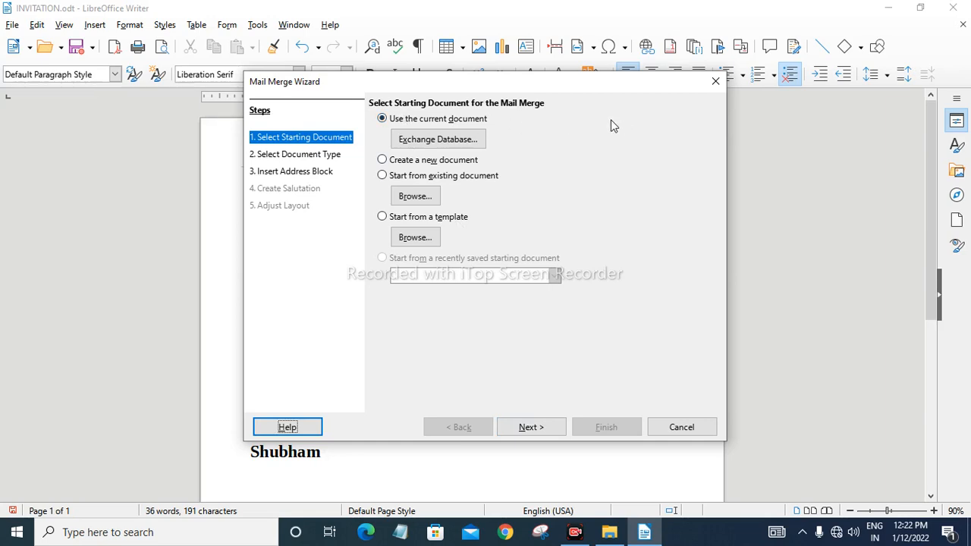
left_click(531, 426)
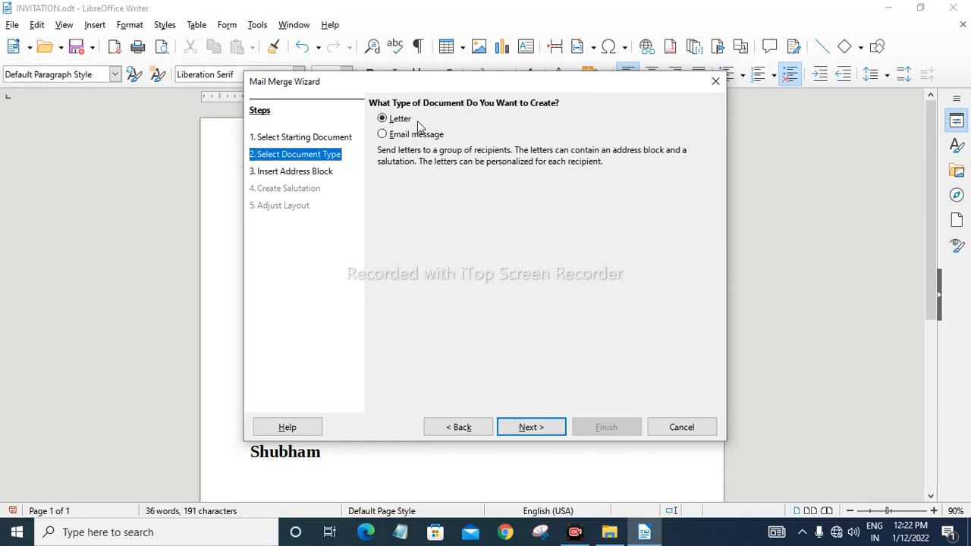
left_click(534, 427)
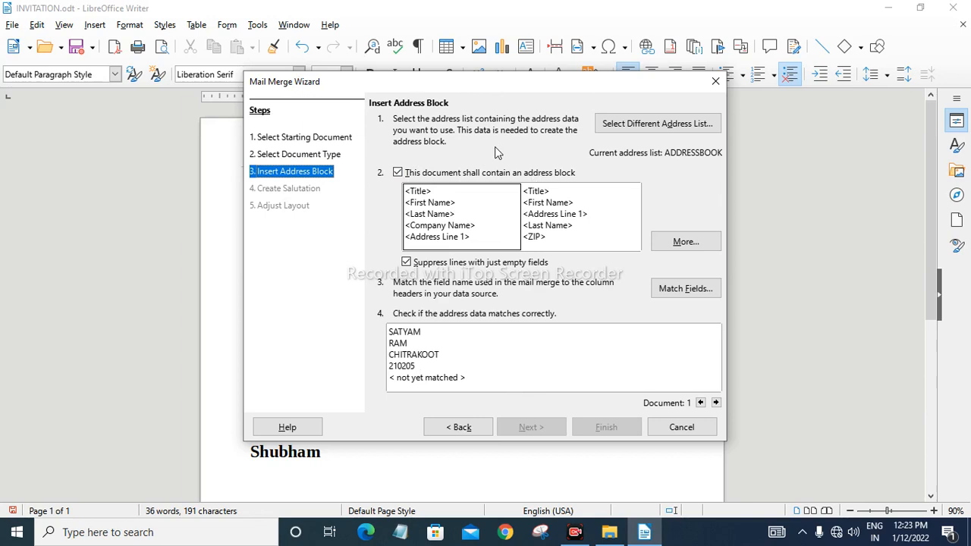
Start creating a new address list for the mail merge recipients
left_click(664, 132)
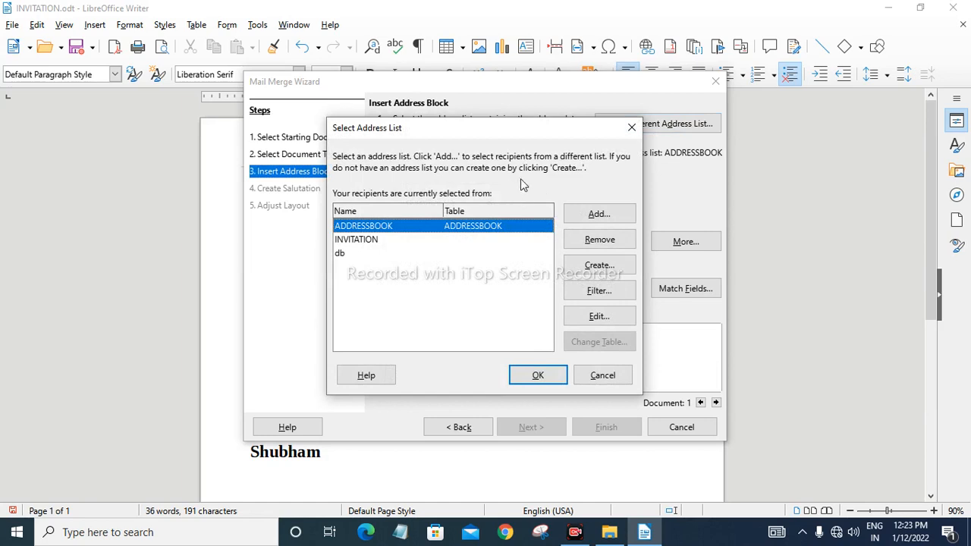
left_click(604, 271)
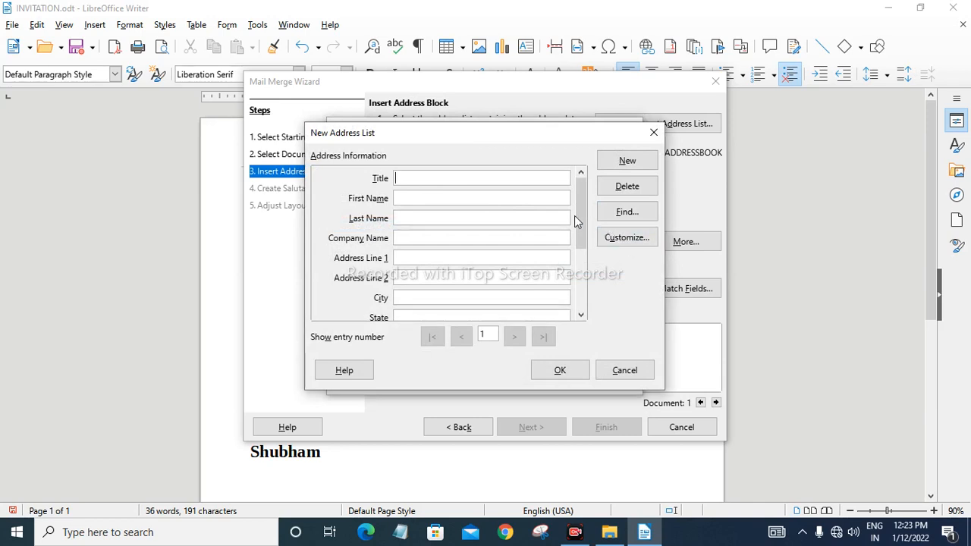
mouse_move(586, 218)
left_mouse_down()
mouse_move(592, 286)
mouse_move(589, 203)
left_mouse_up()
Customize the address list by deleting every element from Gender up through Company Name
left_click(638, 243)
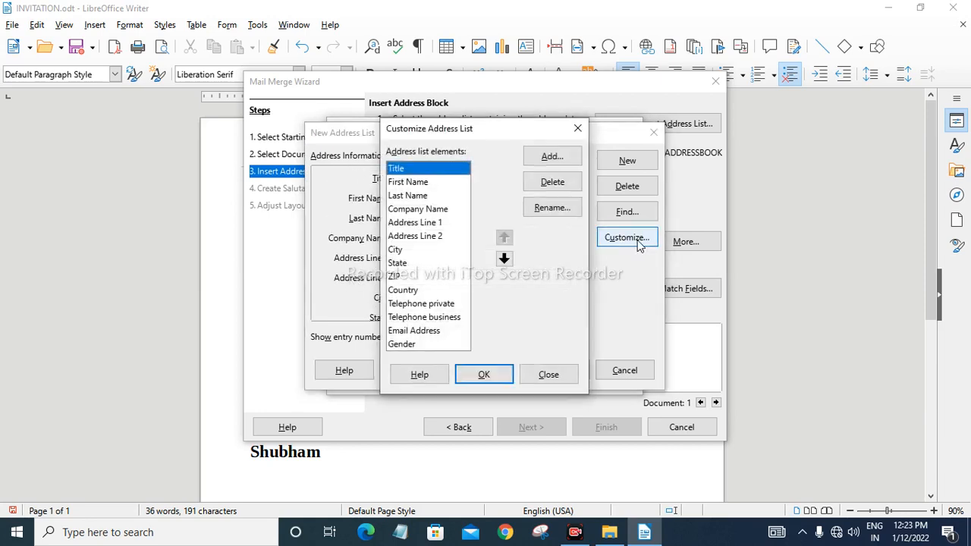
left_click(427, 345)
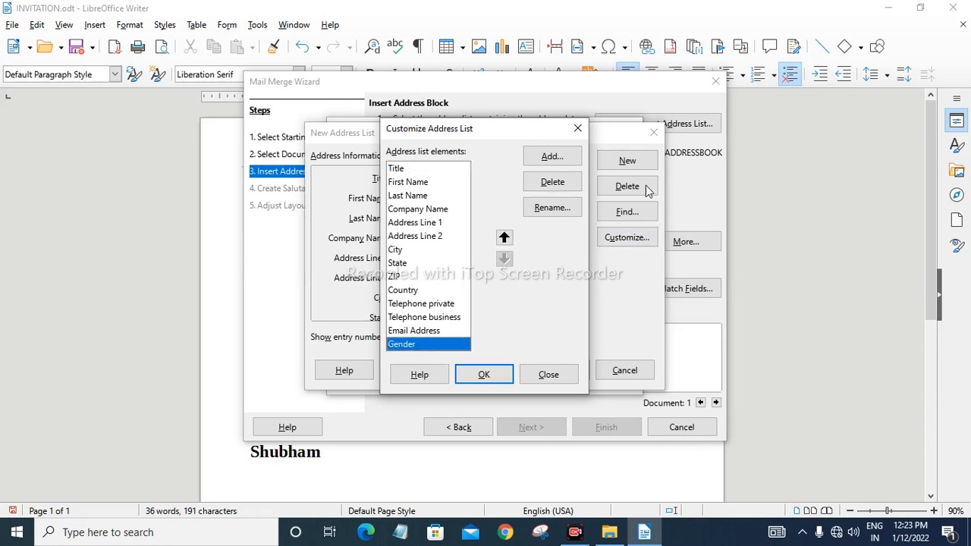
left_click(552, 182)
left_click(552, 182)
left_click(552, 182)
left_click(552, 182)
left_click(552, 182)
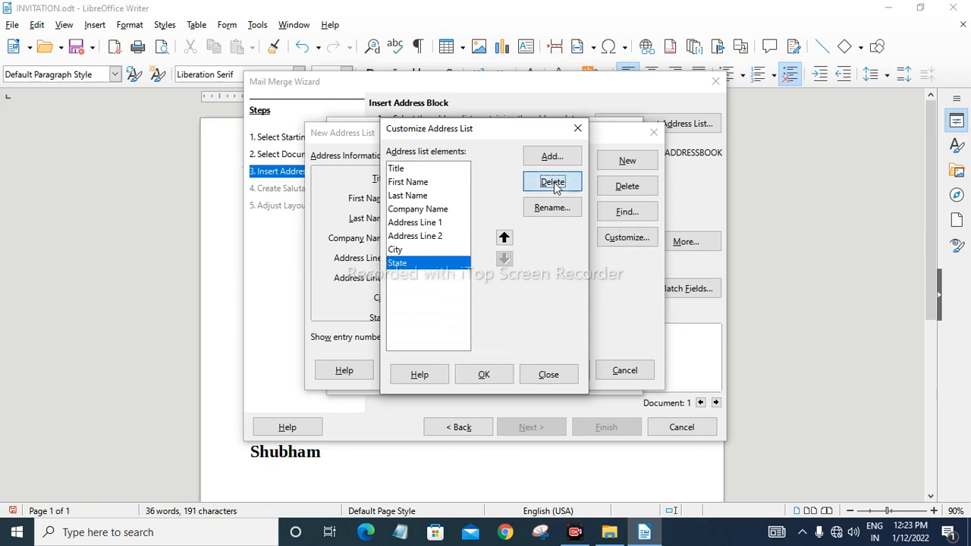
left_click(552, 182)
left_click(552, 182)
left_click(552, 182)
left_click(552, 182)
left_click(552, 182)
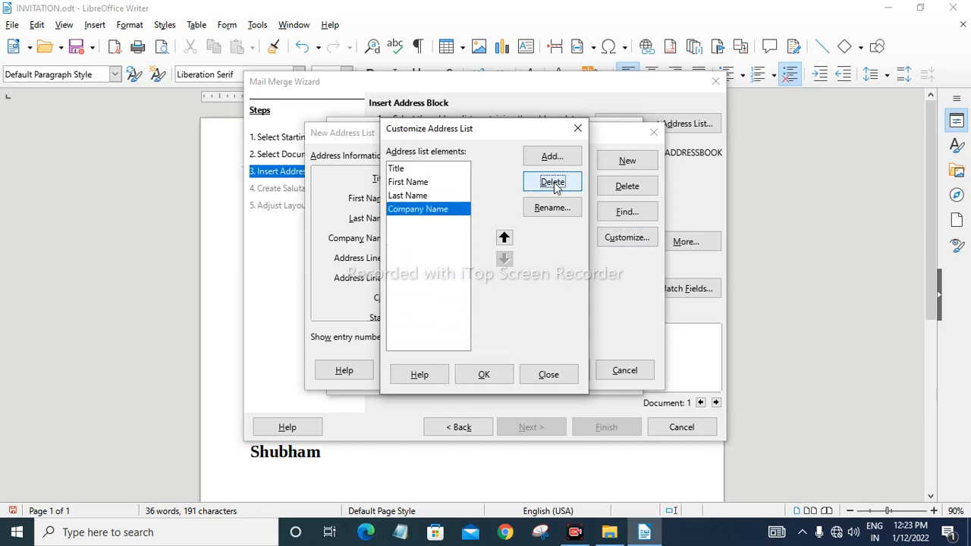
left_click(552, 182)
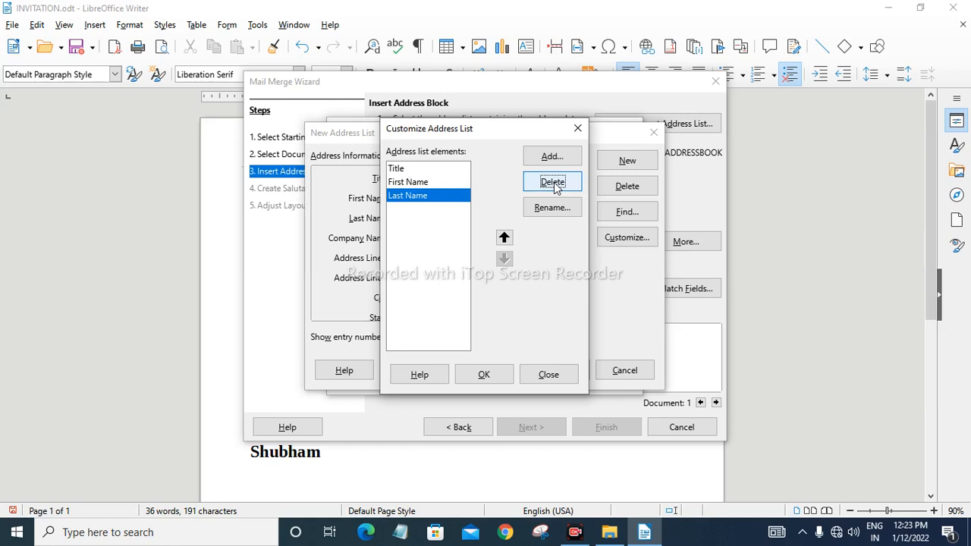
Rename the Title element of the address list as NAME
left_click(397, 169)
left_click(410, 184)
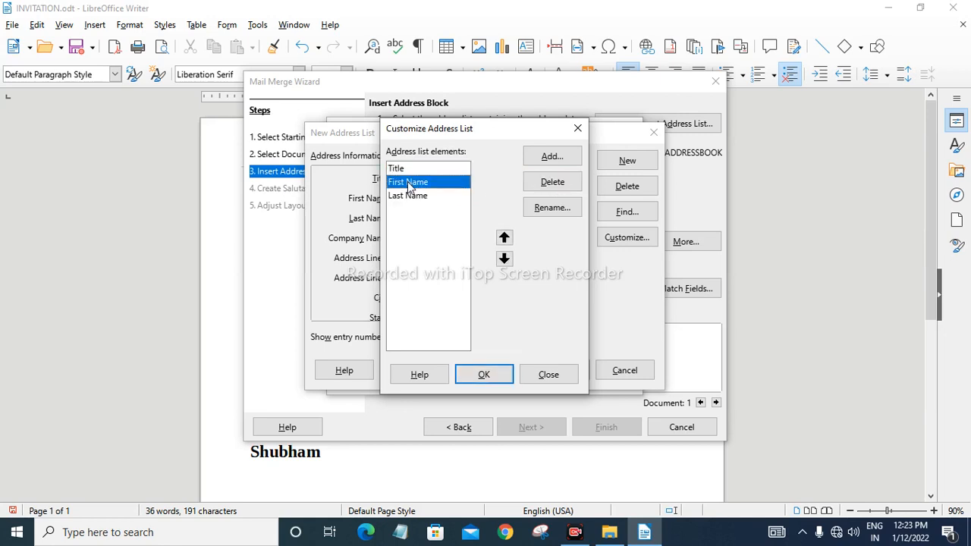
left_click(417, 168)
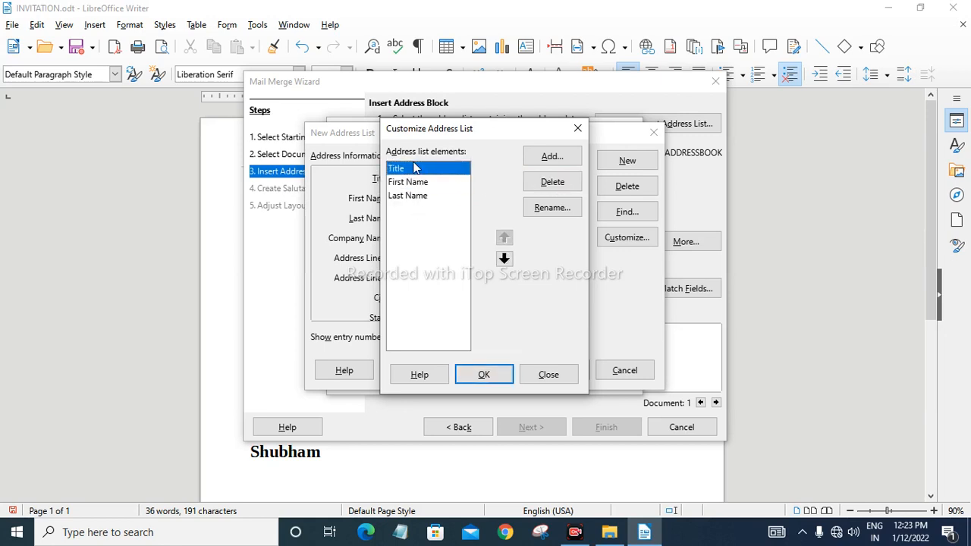
left_click(549, 208)
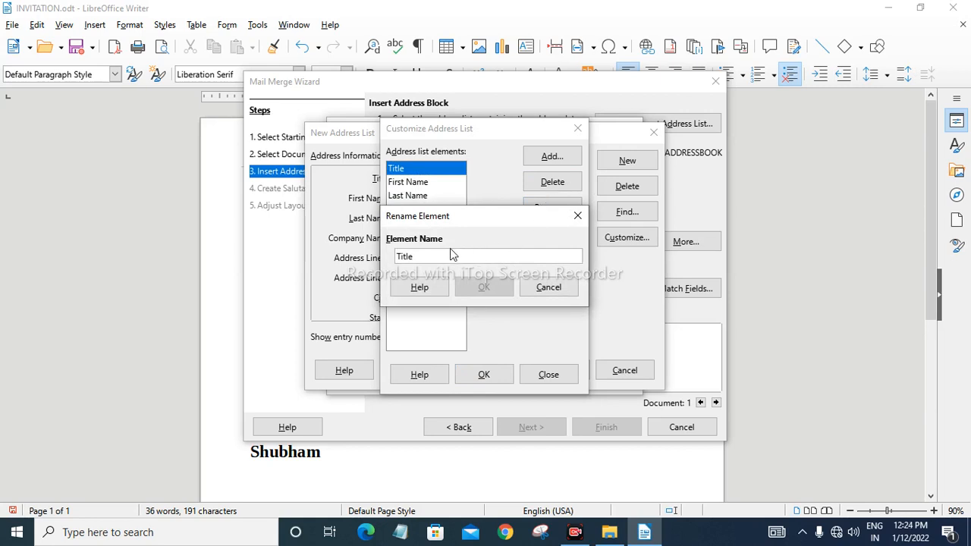
key("BackSpace")
key("BackSpace")
key("BackSpace")
key("BackSpace")
key("BackSpace")
type("F")
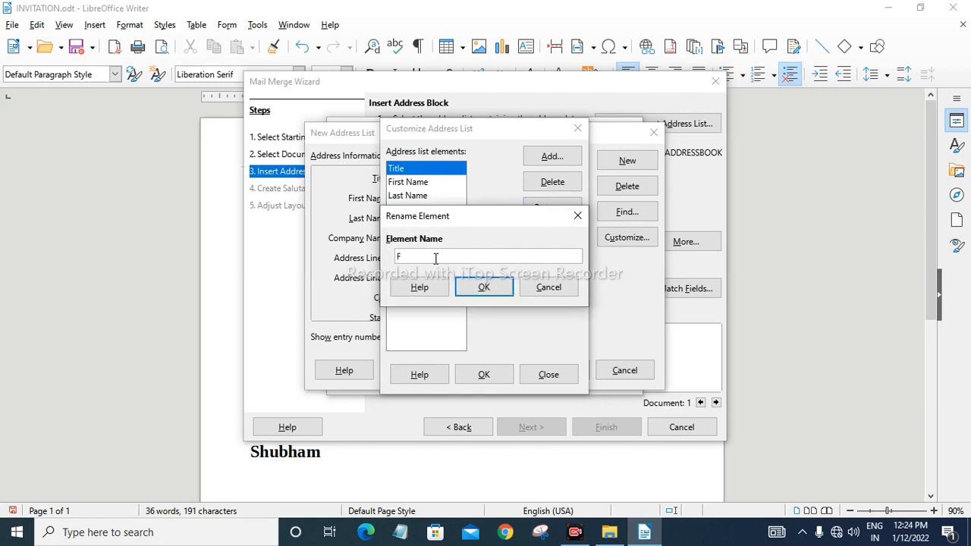
type("NAM")
key("BackSpace")
key("BackSpace")
key("BackSpace")
key("BackSpace")
type("NAME")
left_click(488, 285)
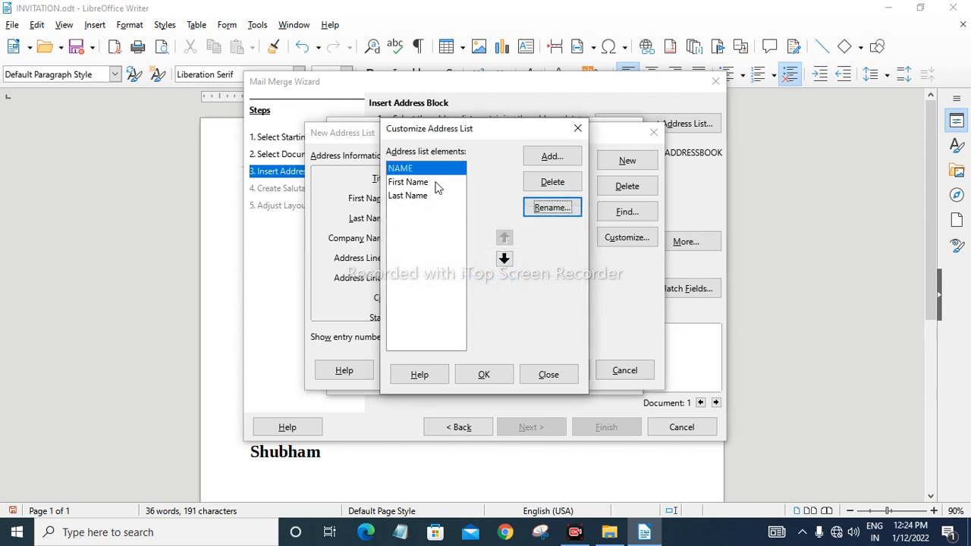
Rename the First Name element of the address list as ADDRESS
left_click(406, 185)
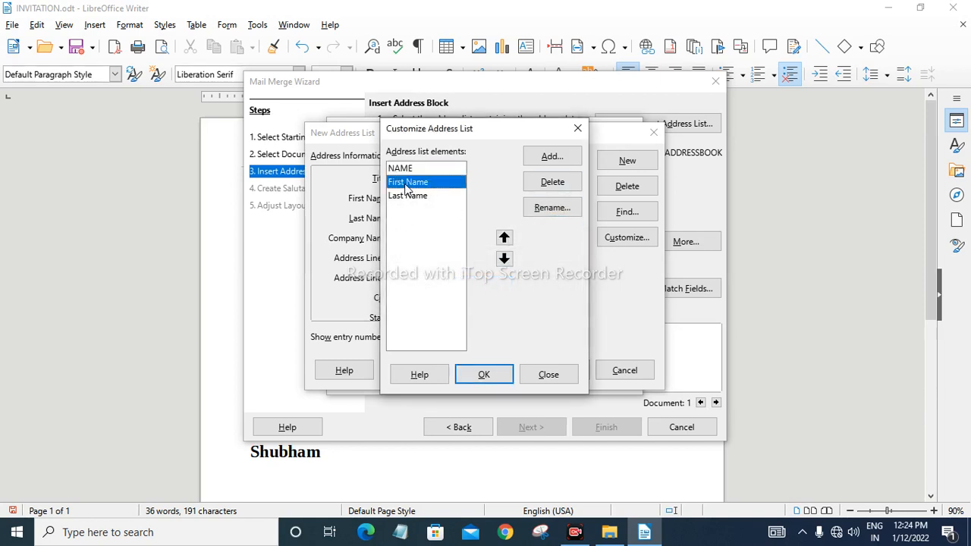
left_click(563, 209)
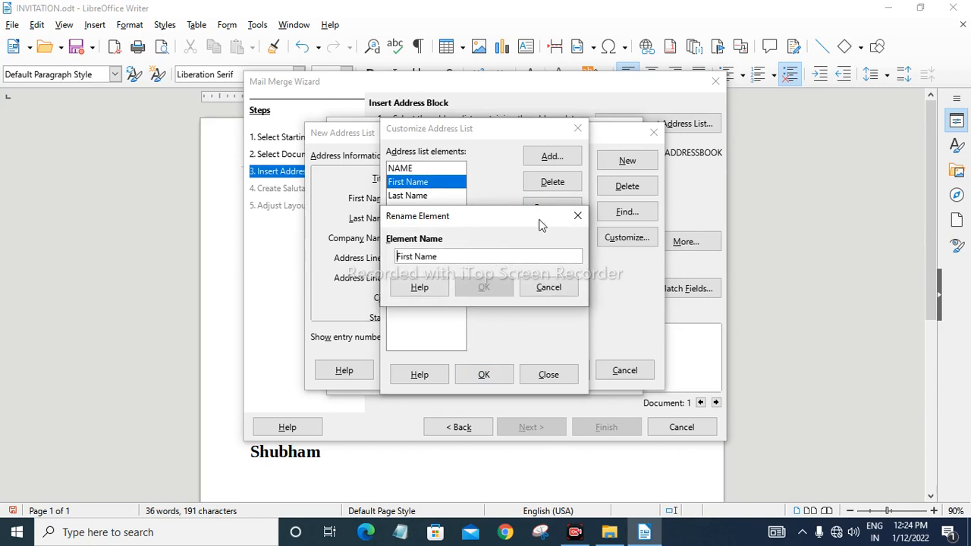
left_click_drag(478, 258, 340, 251)
key("BackSpace")
type("ADDRESS")
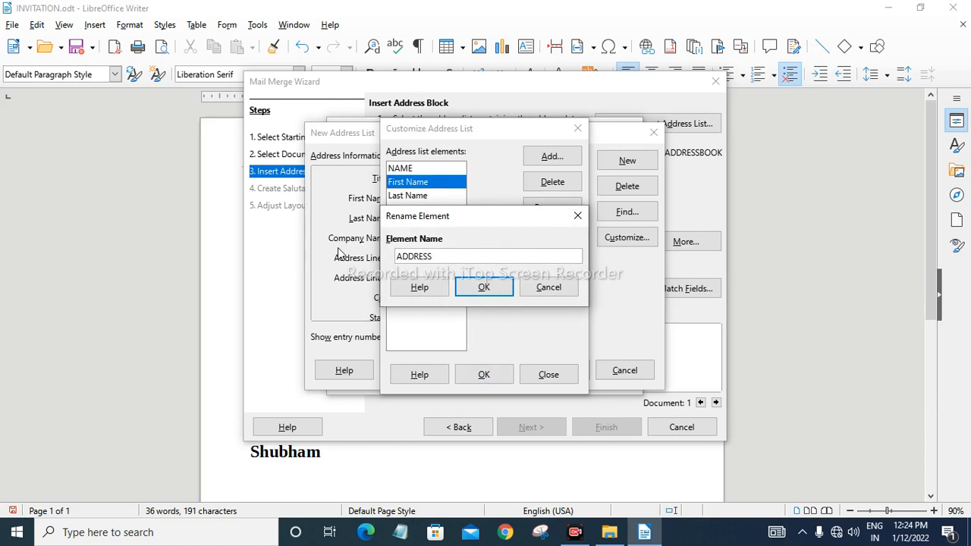
left_click(505, 288)
Rename the Last Name element as PINCODE and apply the customized address list elements
left_click(431, 198)
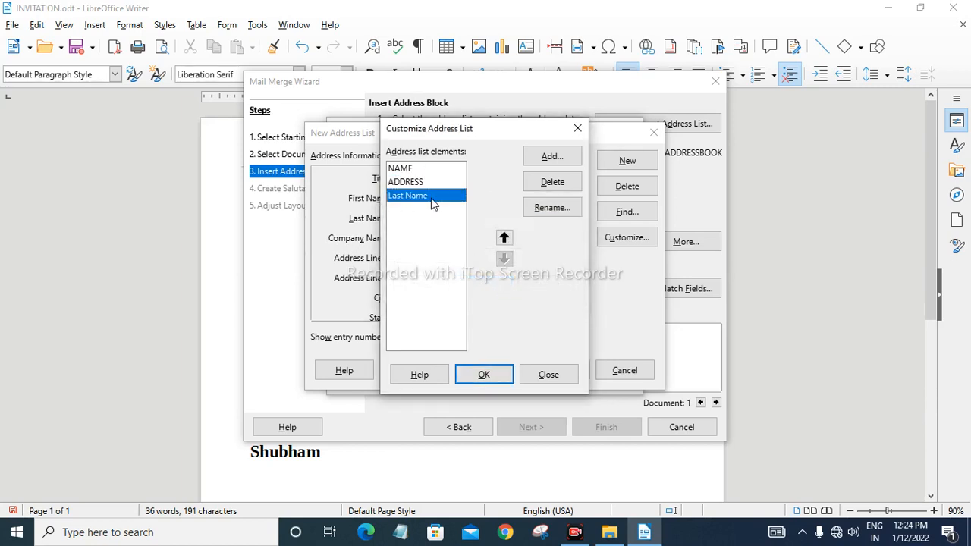
left_click(549, 209)
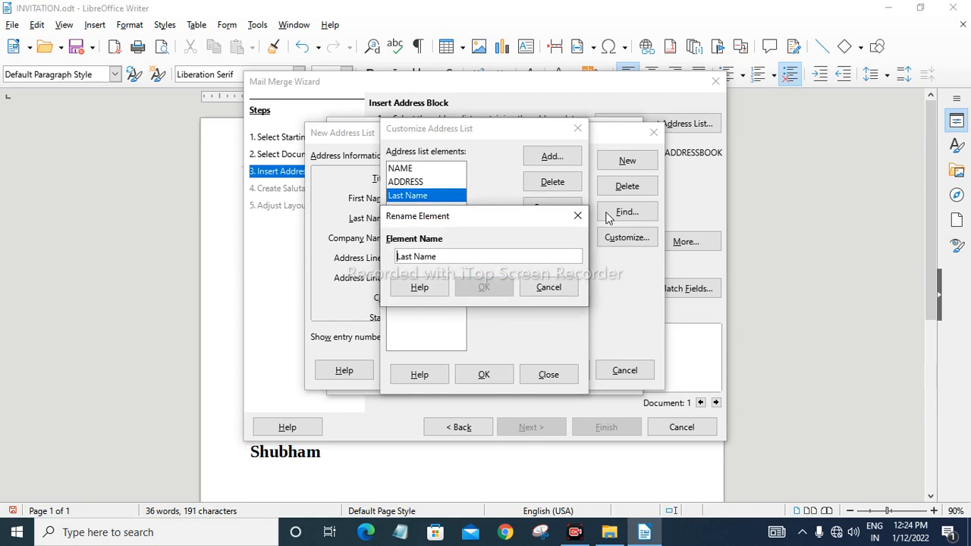
left_click(456, 256)
key("BackSpace")
key("BackSpace")
key("BackSpace")
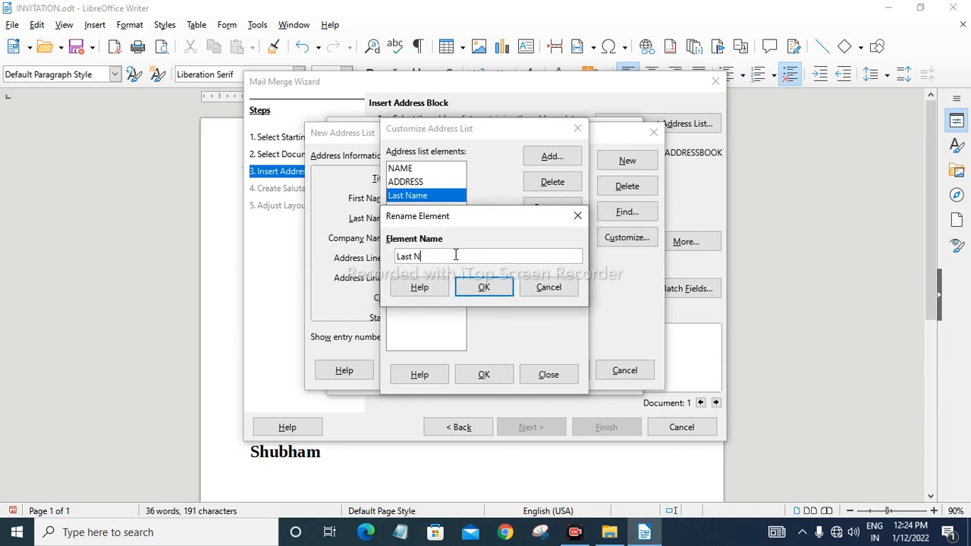
key("BackSpace")
key("BackSpace")
key("BackSpace")
key("BackSpace")
key("BackSpace")
key("BackSpace")
type("PINCODE")
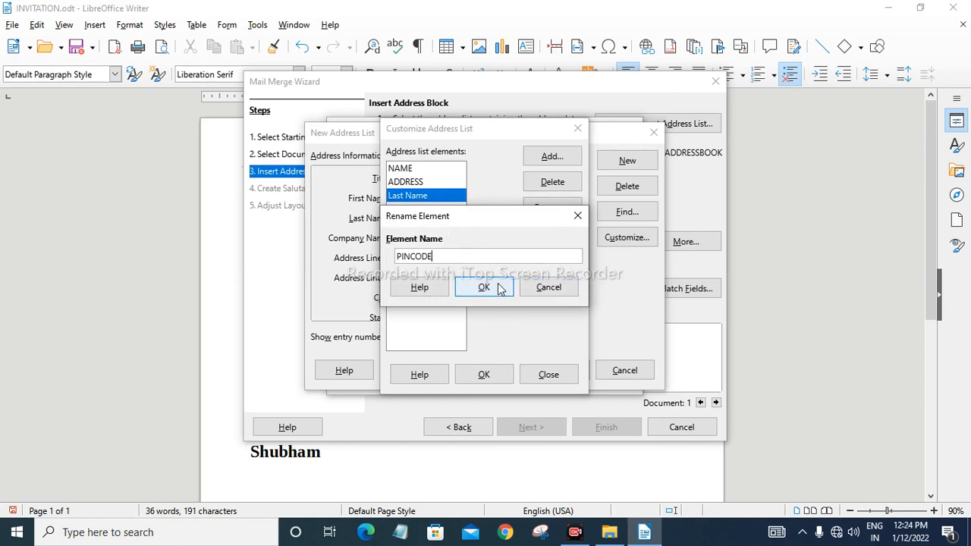
left_click(497, 286)
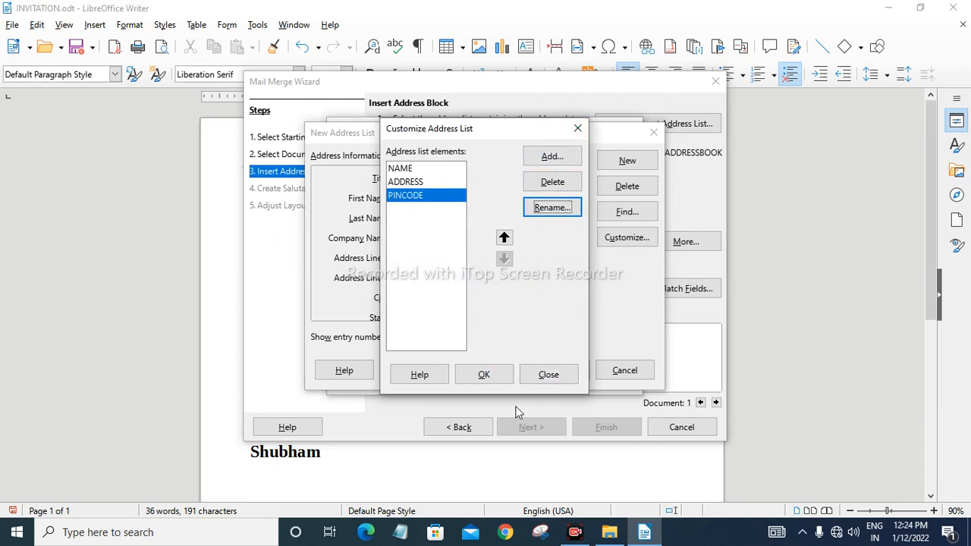
left_click(485, 375)
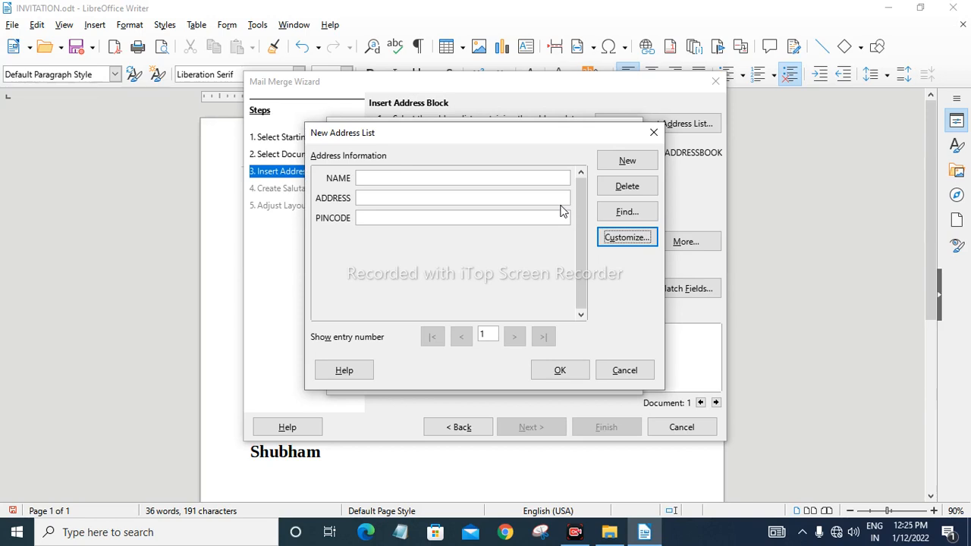
Fill in the first recipient's name, address and pincode in the new address list
left_click(446, 177)
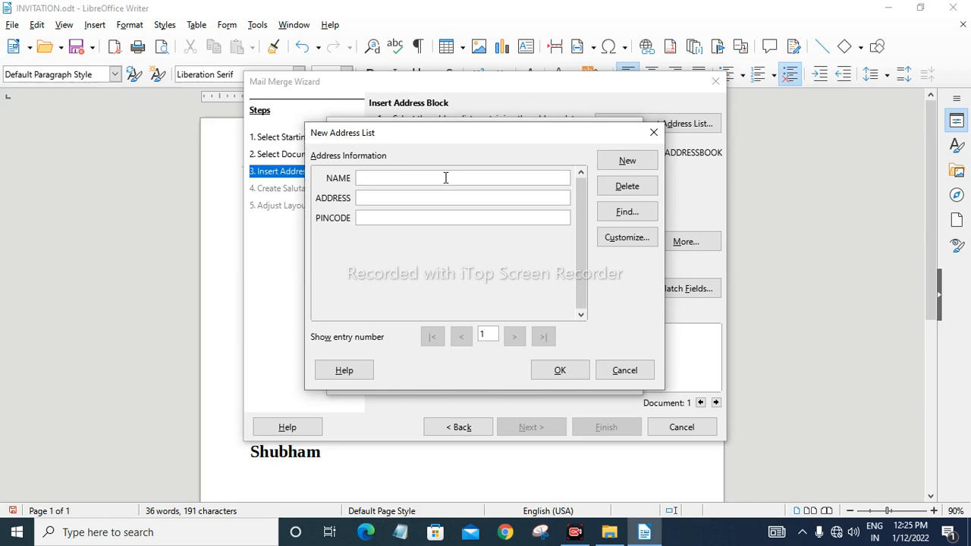
type("SATYAM")
left_click(447, 197)
type("BANDA")
left_click(446, 218)
type("2410")
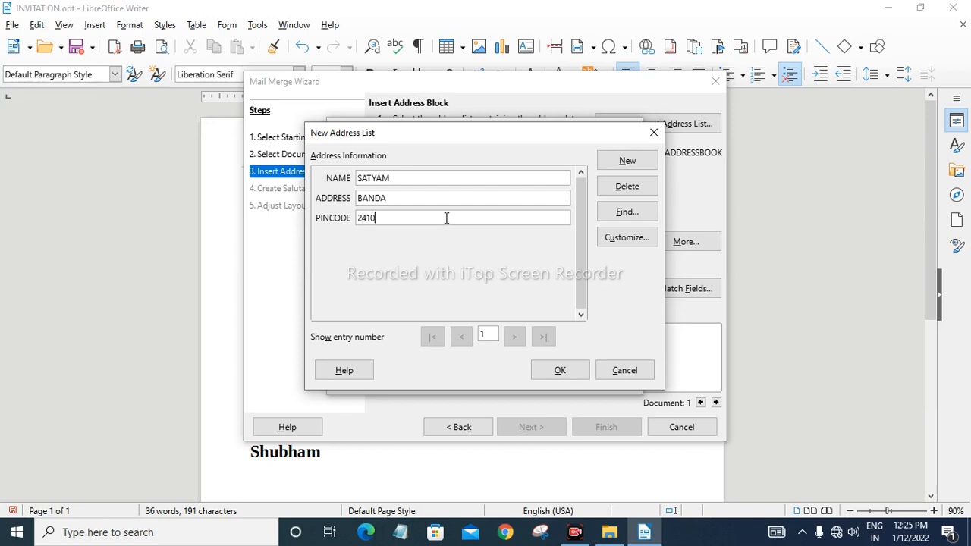
type("01")
Add a second entry to the address list with that recipient's name, address and pincode
left_click(622, 162)
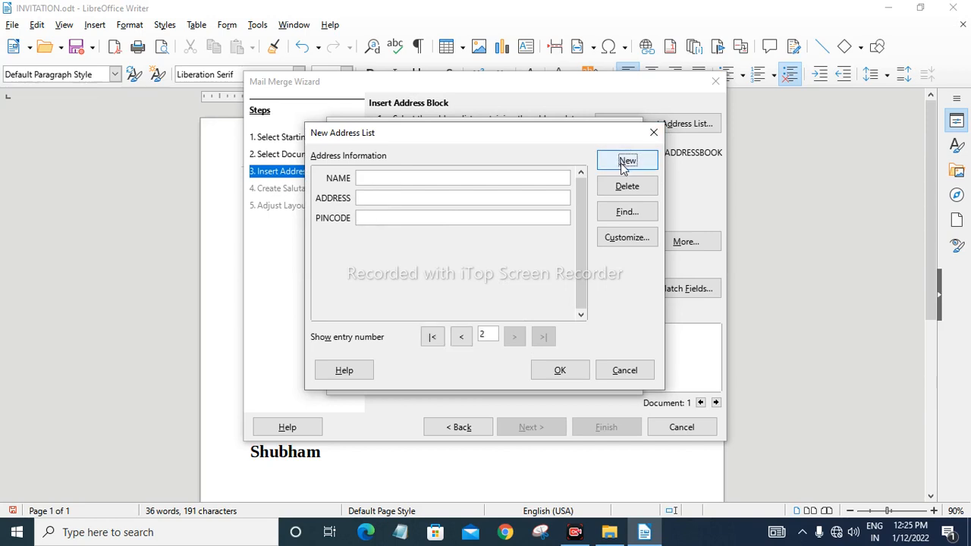
left_click(388, 176)
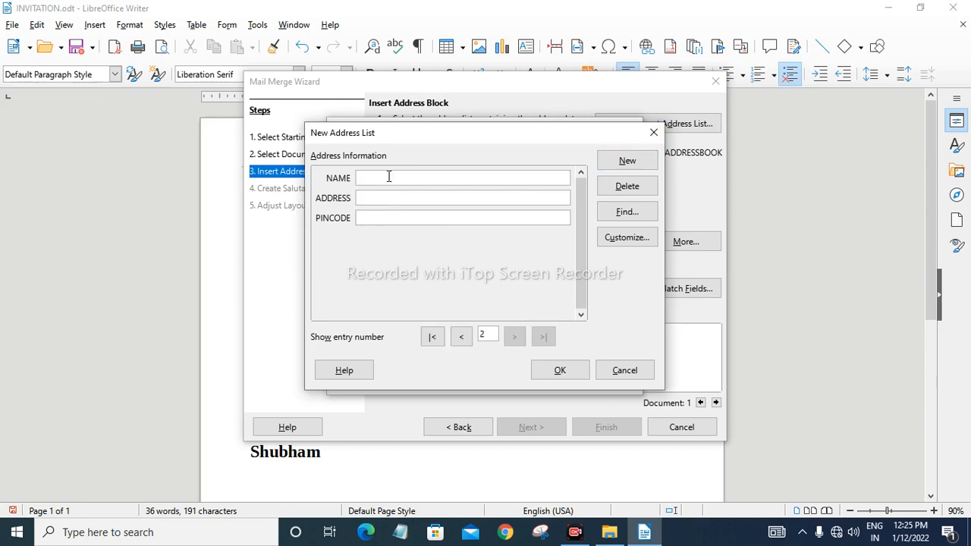
type("SHIVAM")
type("PRAYA")
type("GRAJ")
left_click(388, 217)
type("225000")
Add a third entry to the address list with that recipient's name, address and pincode
left_click(644, 163)
left_click(397, 179)
type("SUNDRAM")
type("FATEH")
type("PUR")
left_click(421, 220)
type("2200000")
Check the first and last entries, and save the new address list as DATABASE
left_click(433, 338)
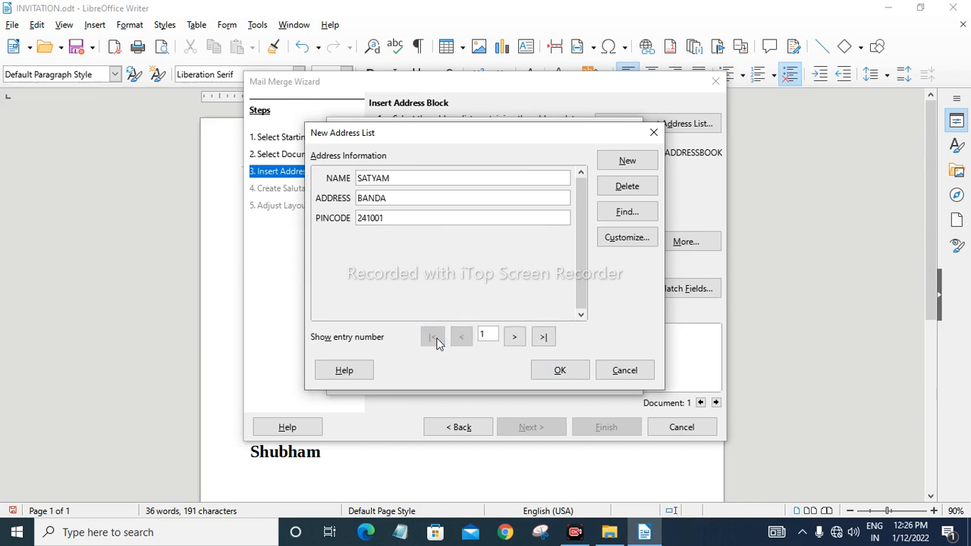
left_click(543, 339)
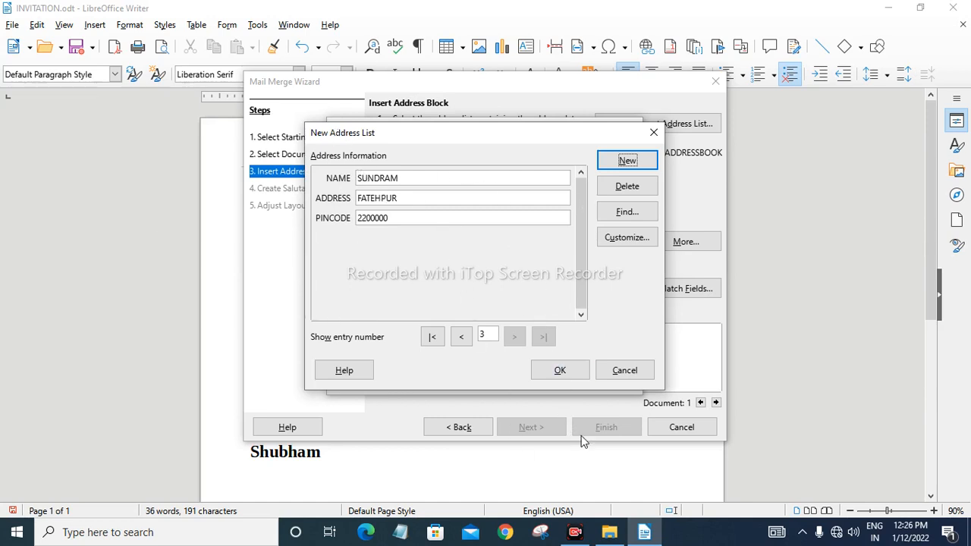
left_click(573, 372)
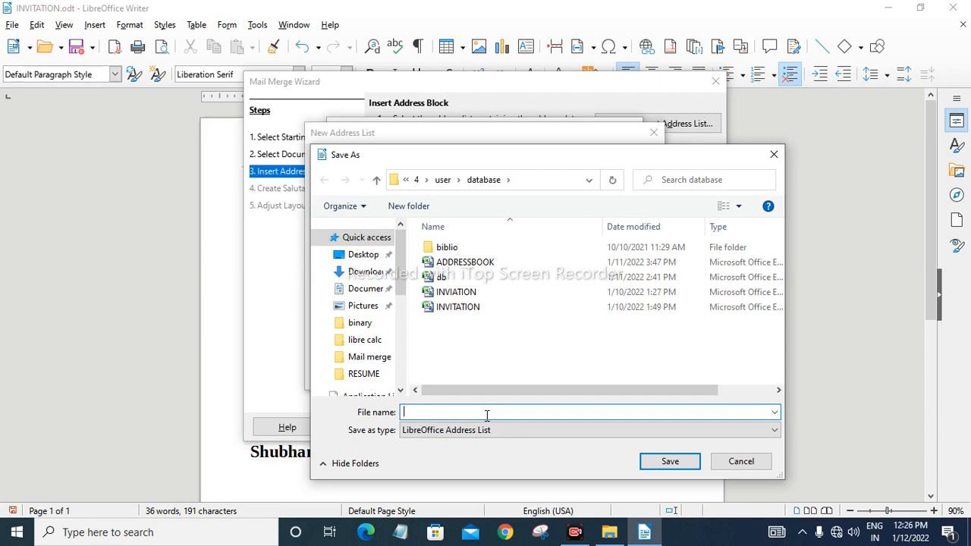
type("DATABASE")
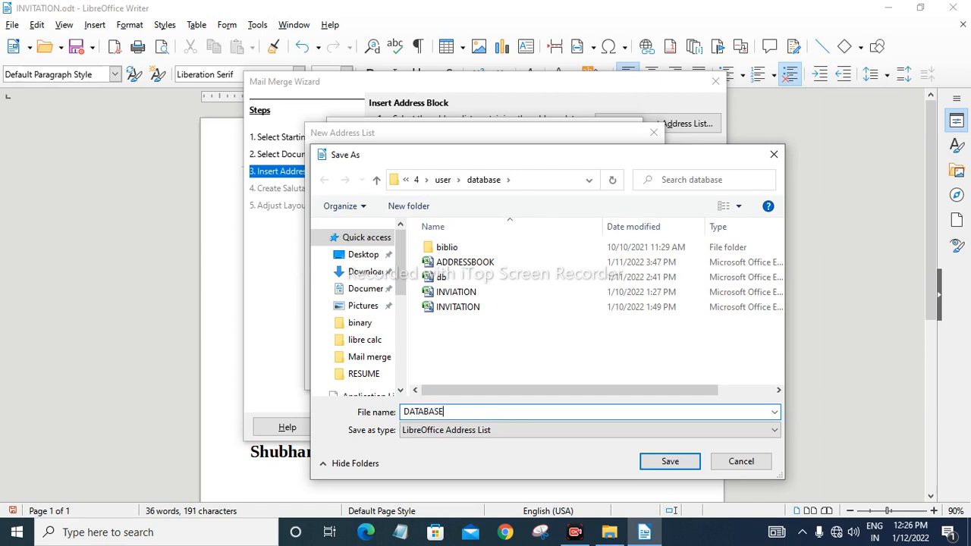
left_click(670, 463)
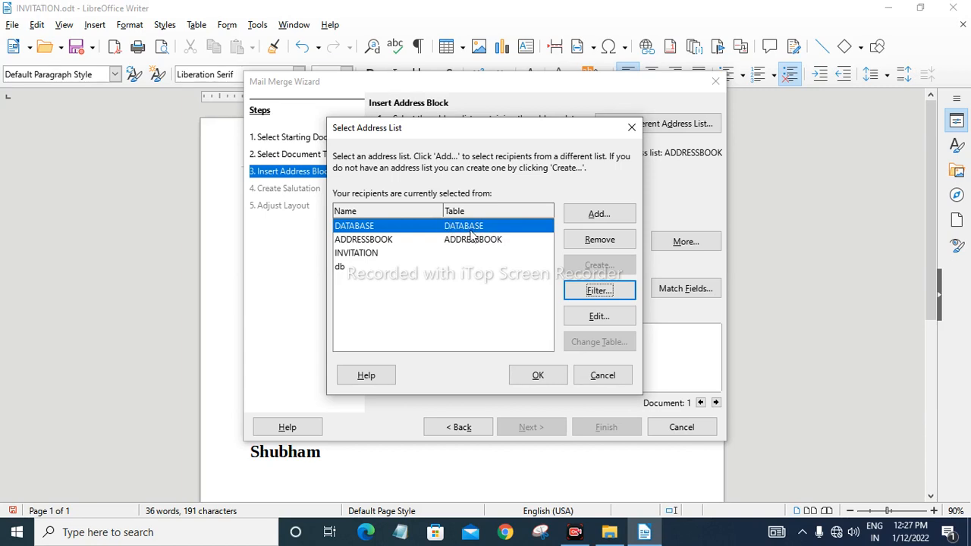
Use DATABASE as the recipient list and delete the address block that contains the ZIP element
left_click(549, 376)
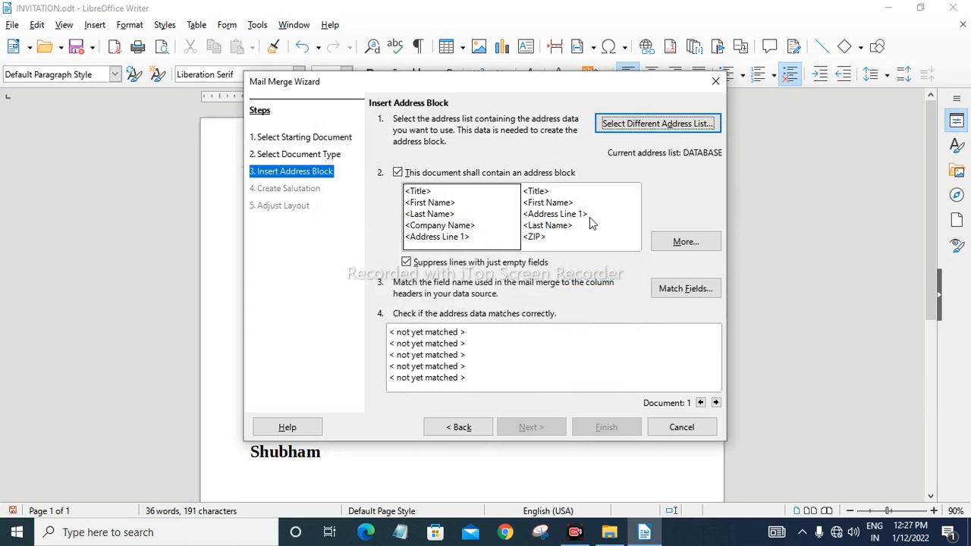
left_click(697, 250)
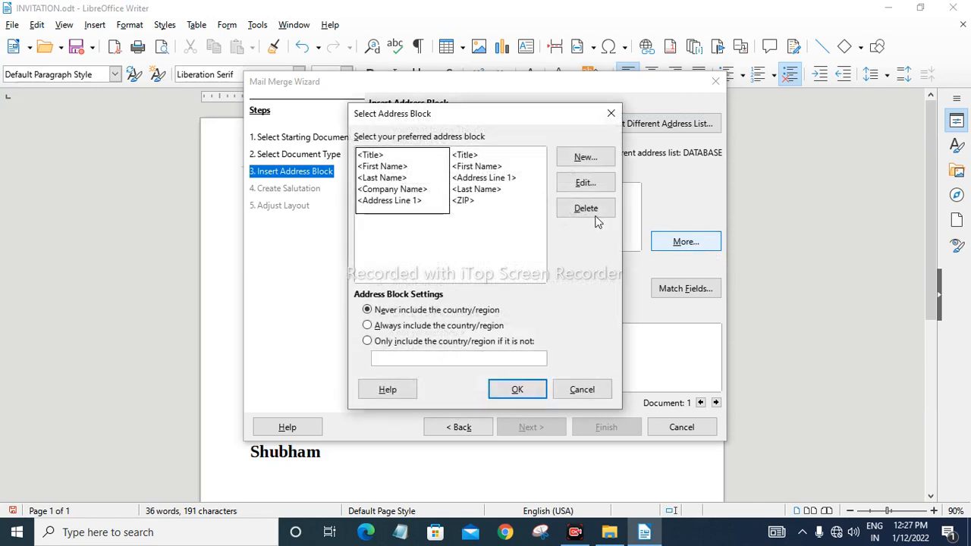
left_click(489, 189)
left_click(391, 176)
left_click(497, 172)
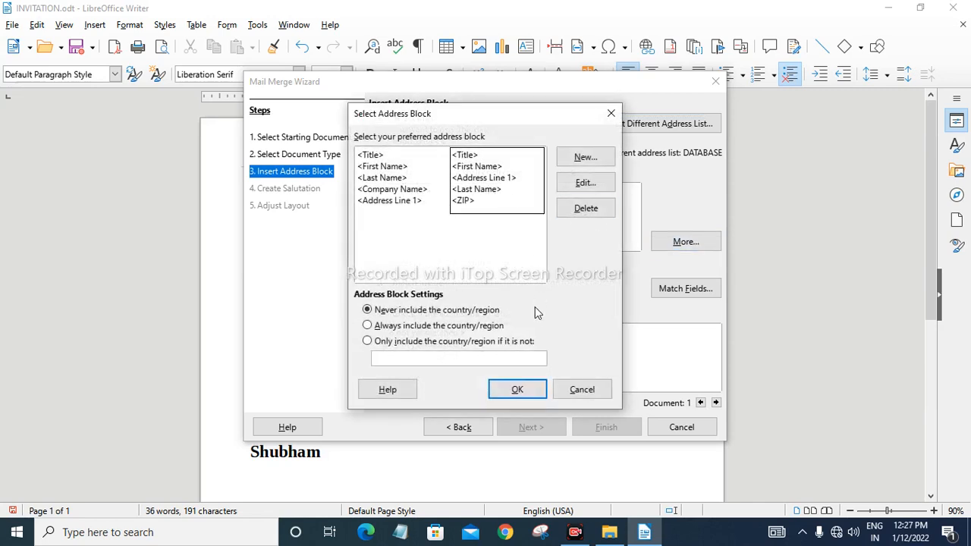
left_click(596, 209)
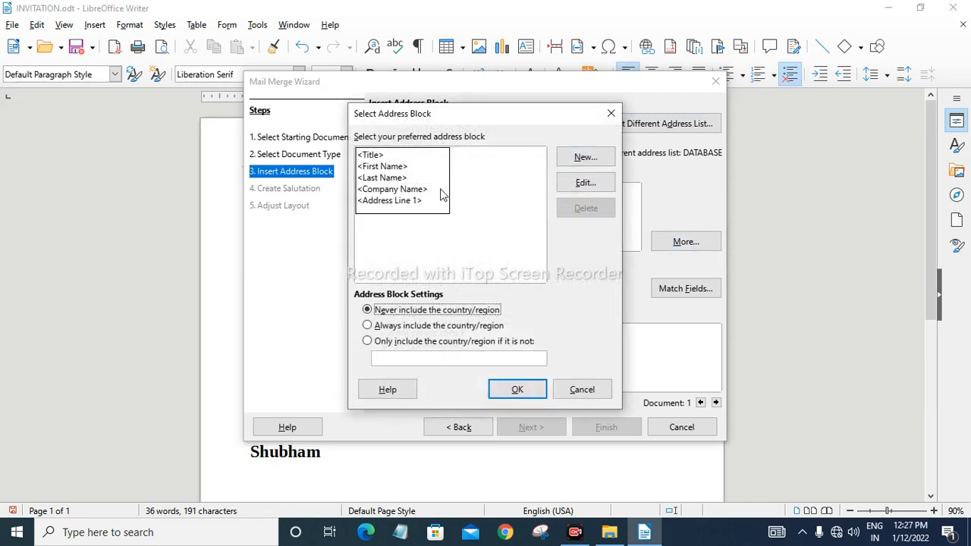
Create a new address block containing the Title, First Name and Last Name elements
left_click(586, 157)
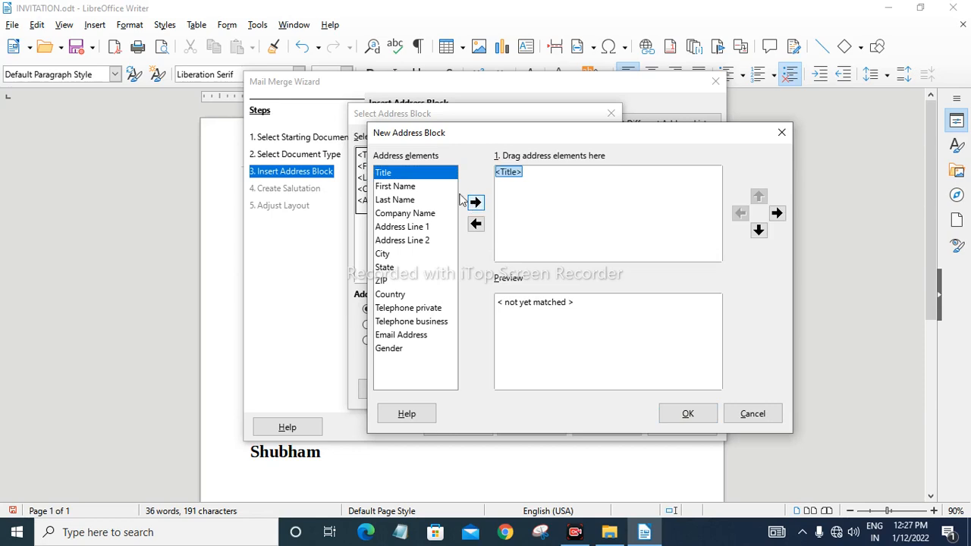
left_click(415, 186)
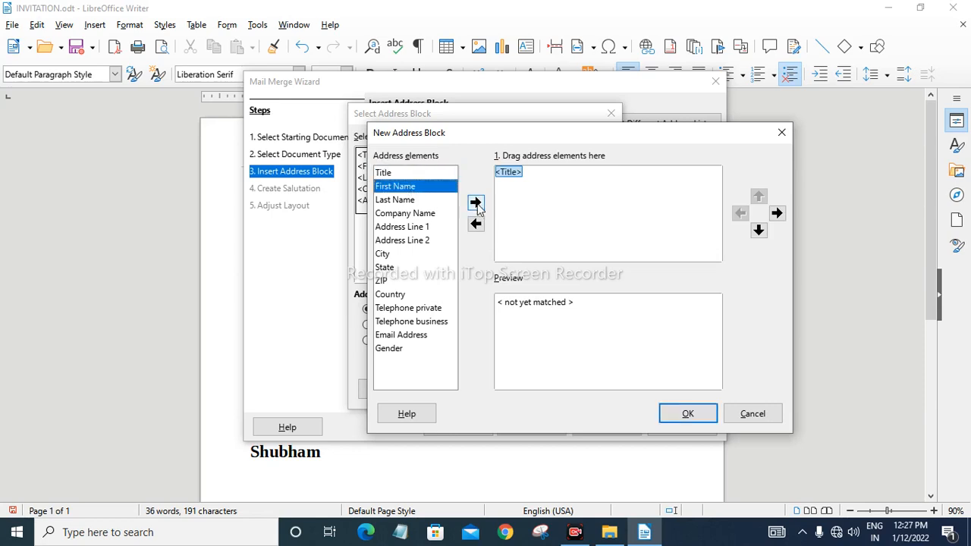
left_click(476, 203)
left_click(395, 201)
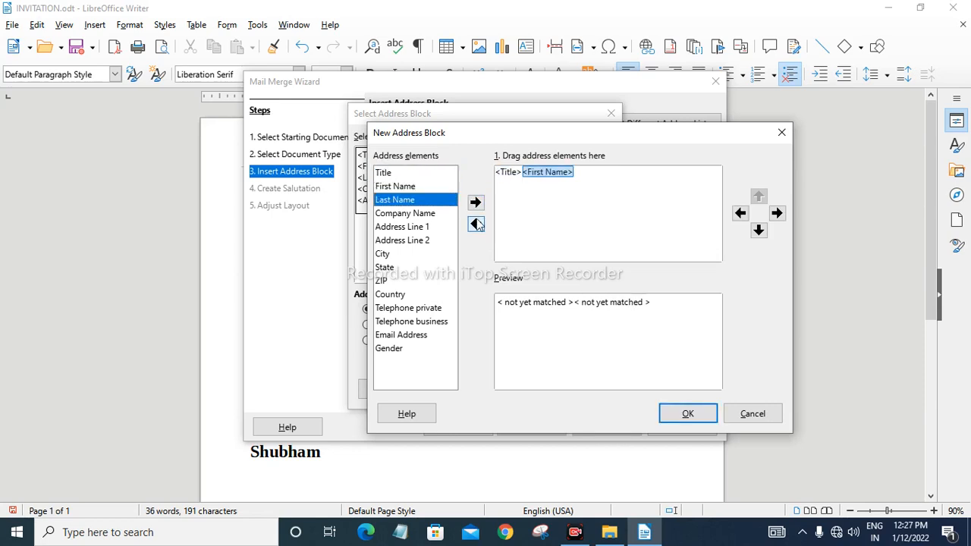
left_click(475, 203)
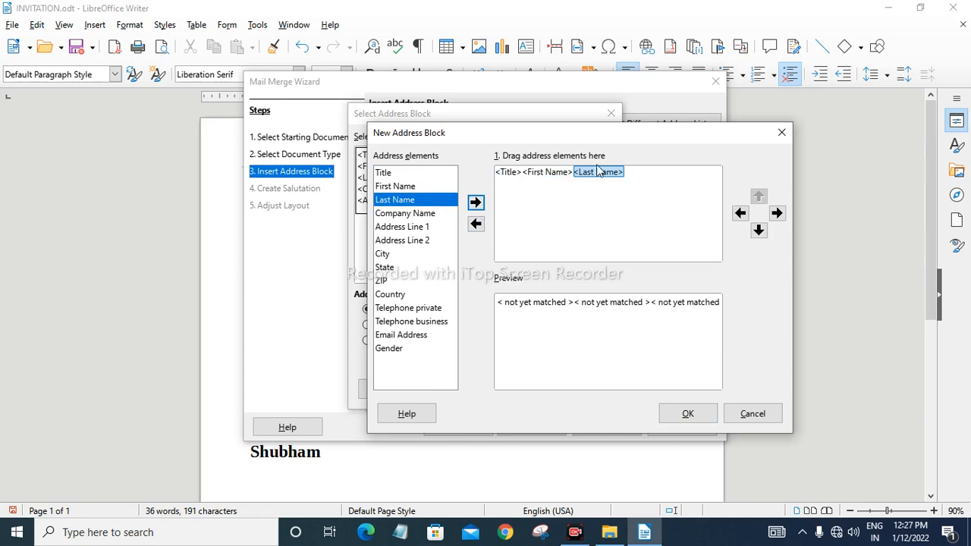
Arrange Title, First Name and Last Name on separate lines in that order and save the new address block
left_click(538, 173)
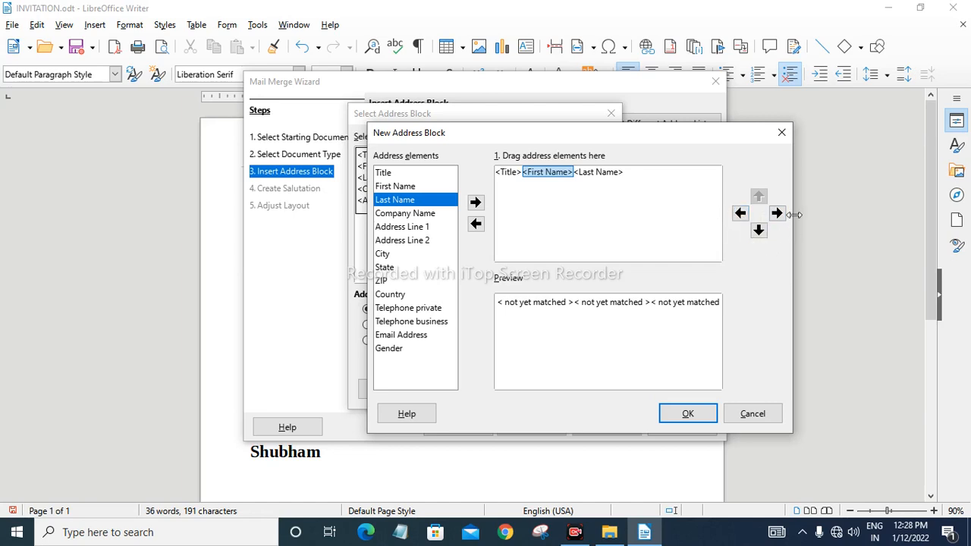
left_click(758, 230)
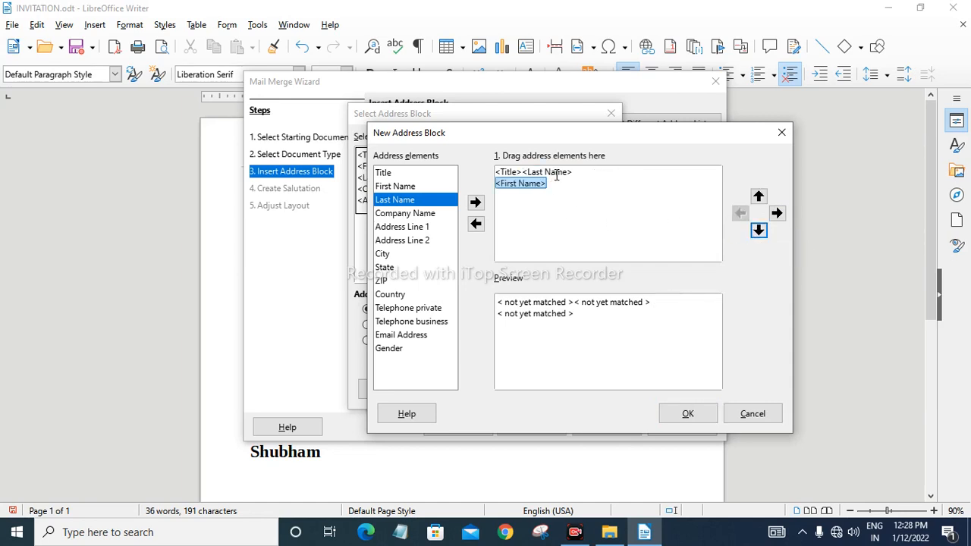
left_click(556, 172)
left_click(758, 230)
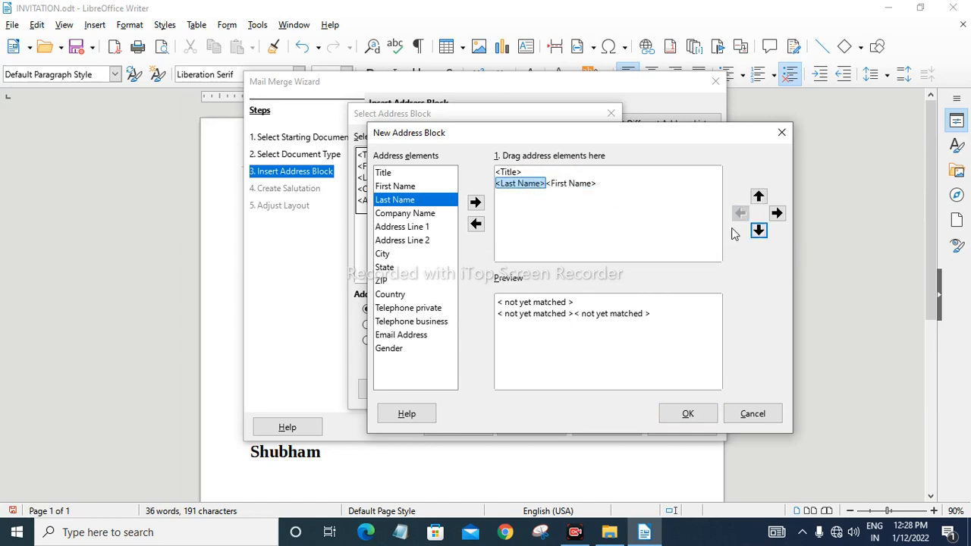
left_click(758, 232)
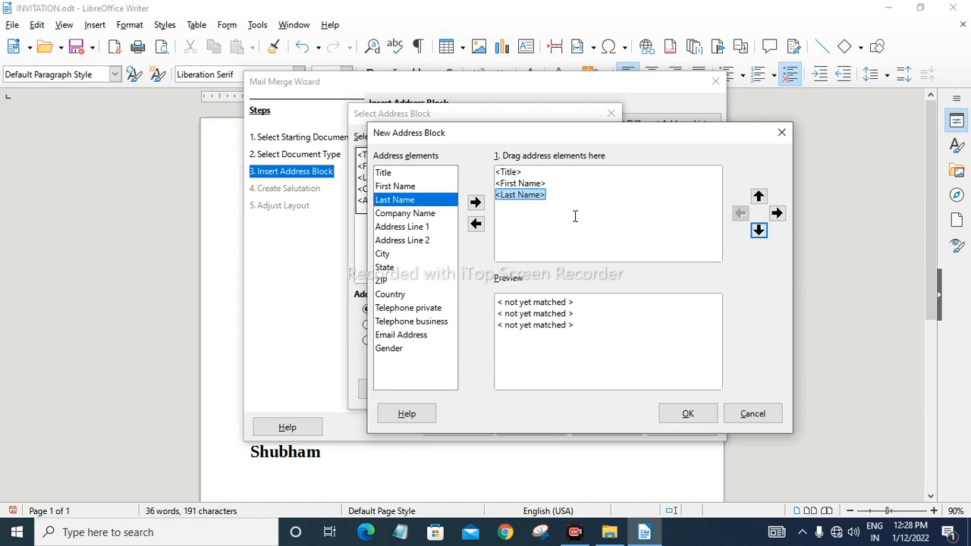
left_click(564, 182)
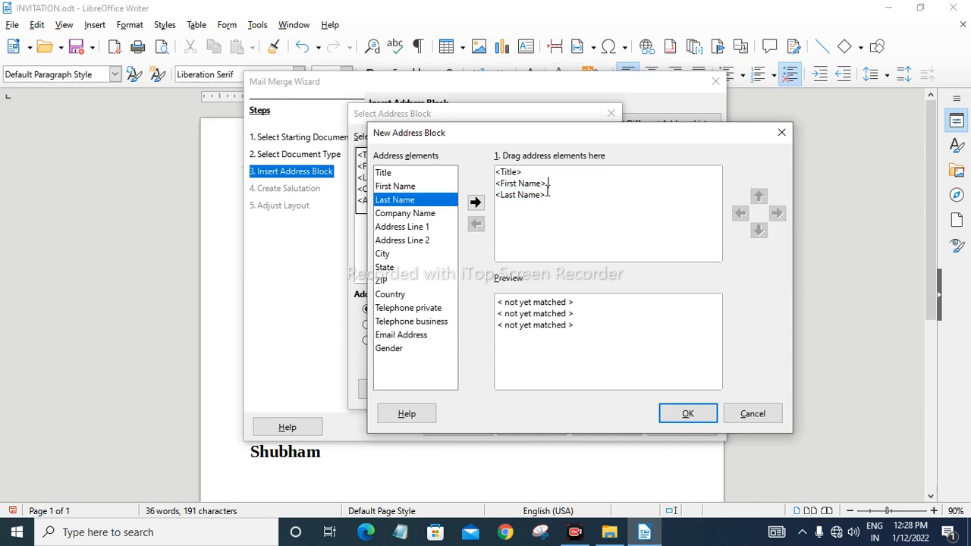
left_click(693, 416)
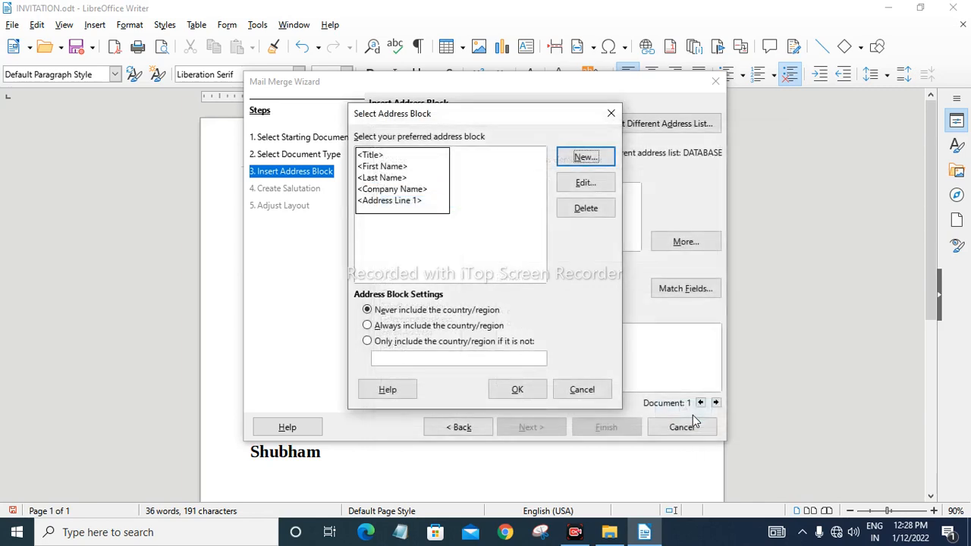
Accept the address block selection and use the three-line Title, First Name, Last Name block for the letter
left_click(517, 390)
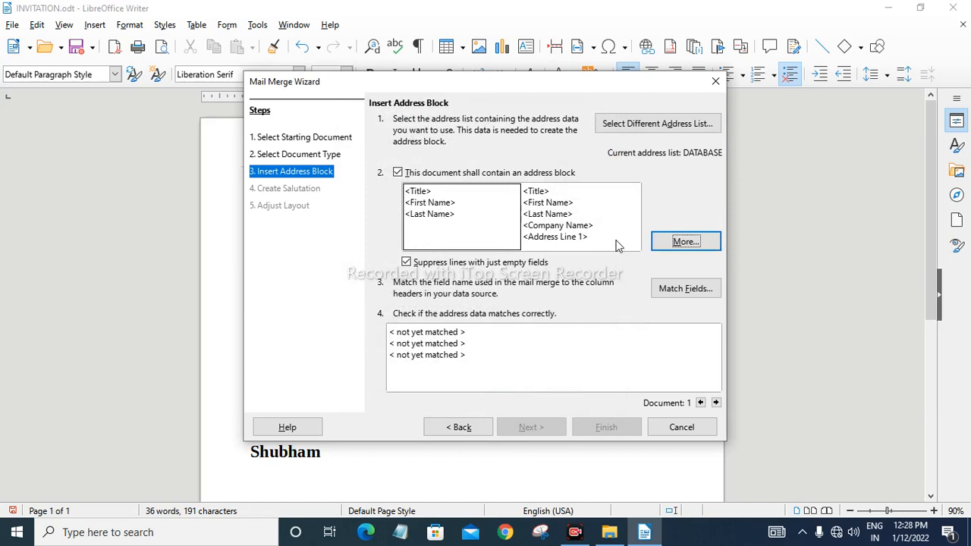
left_click(559, 225)
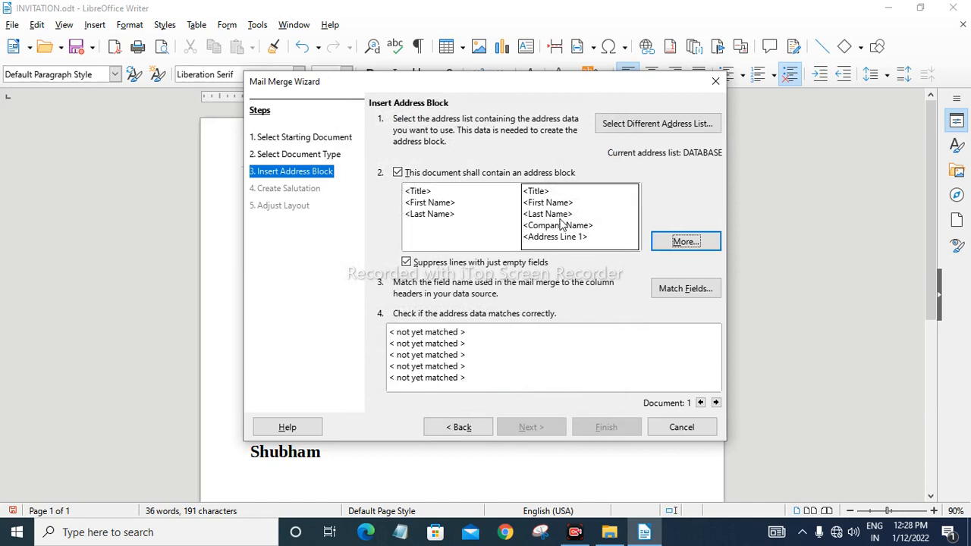
left_click(478, 217)
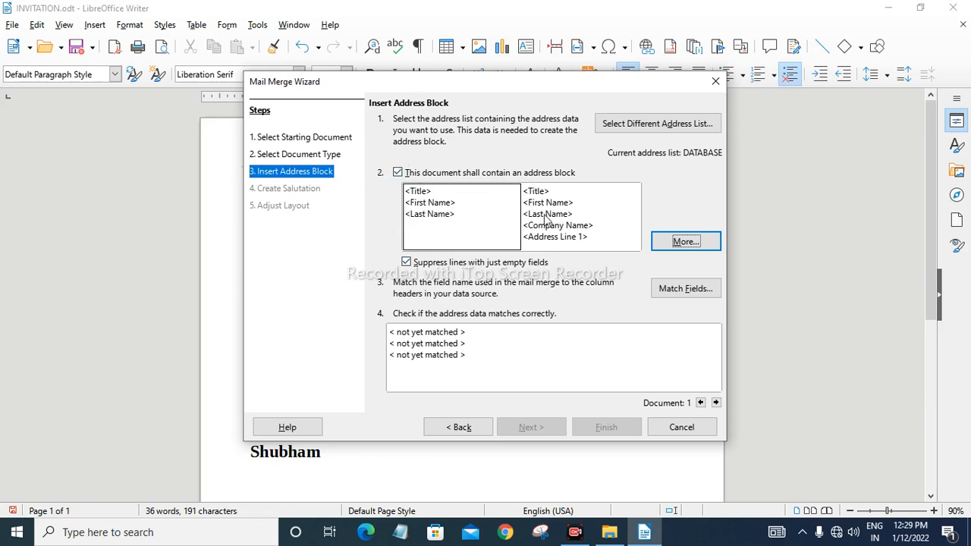
Match the address elements to the data source: Title to NAME, First Name to ADDRESS and Last Name to PINCODE
left_click(687, 292)
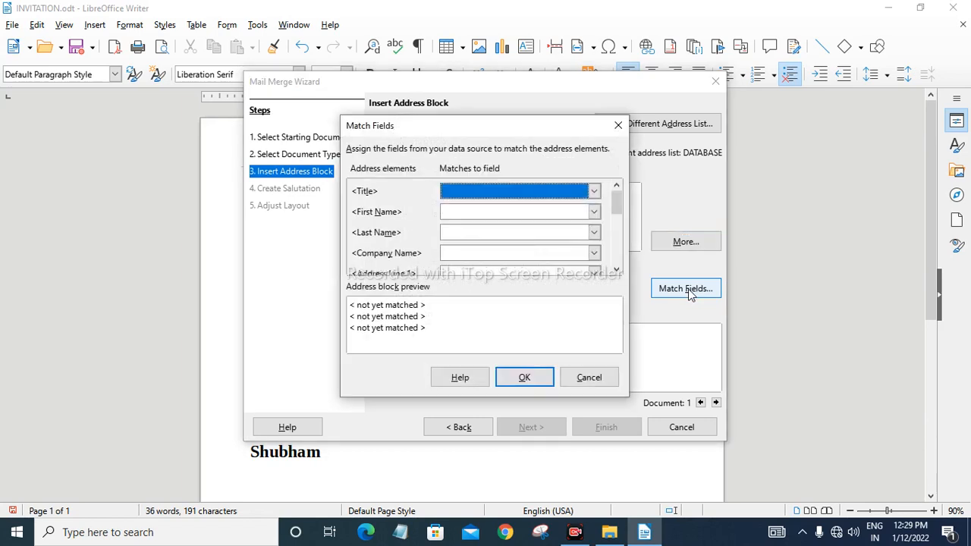
left_click(593, 191)
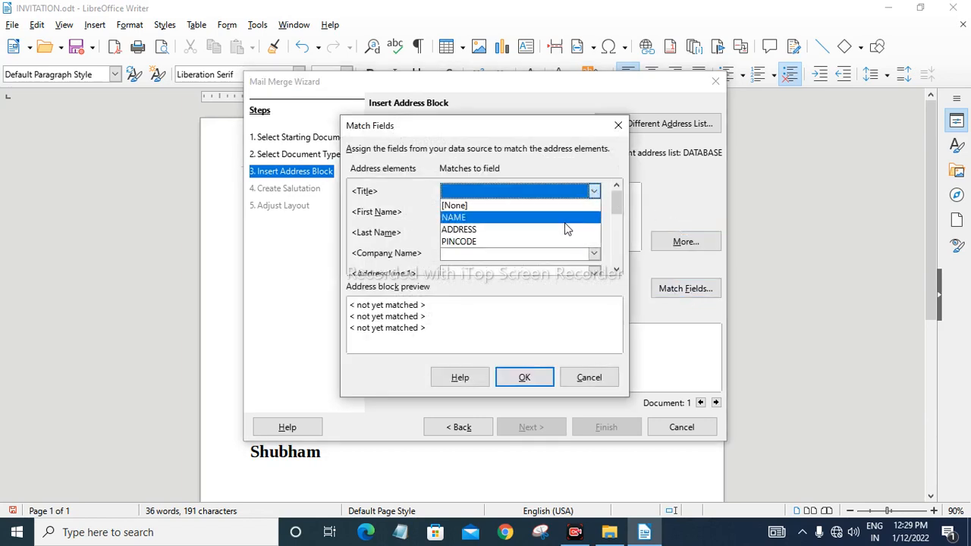
left_click(564, 222)
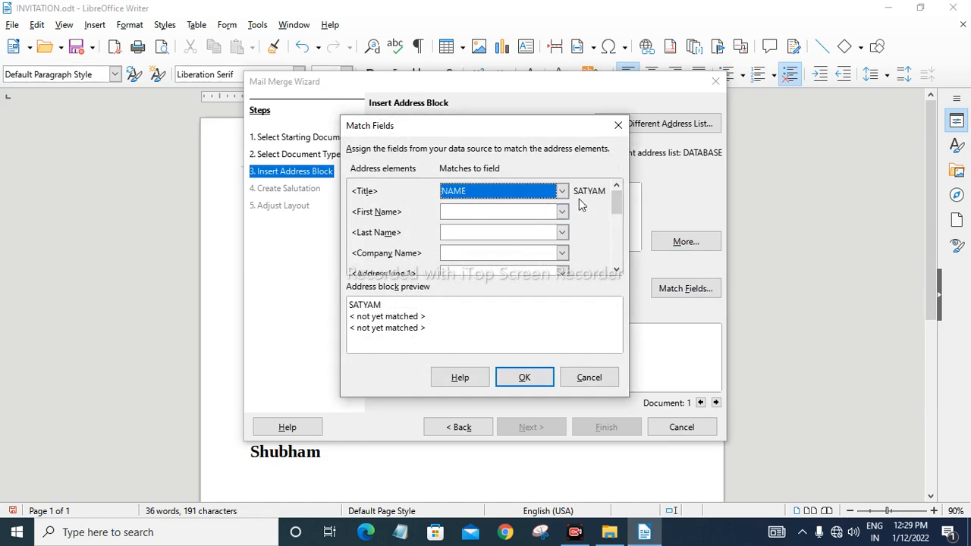
left_click(561, 213)
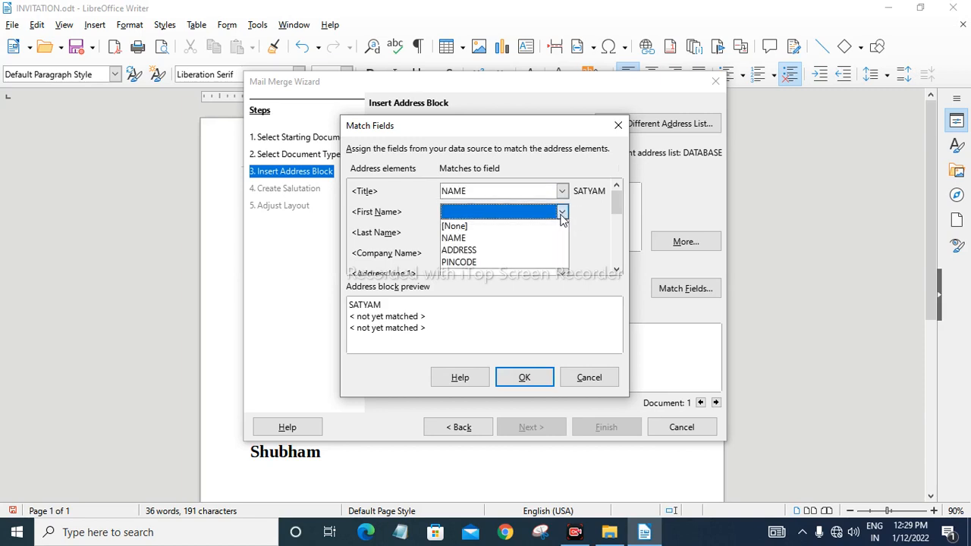
left_click(542, 251)
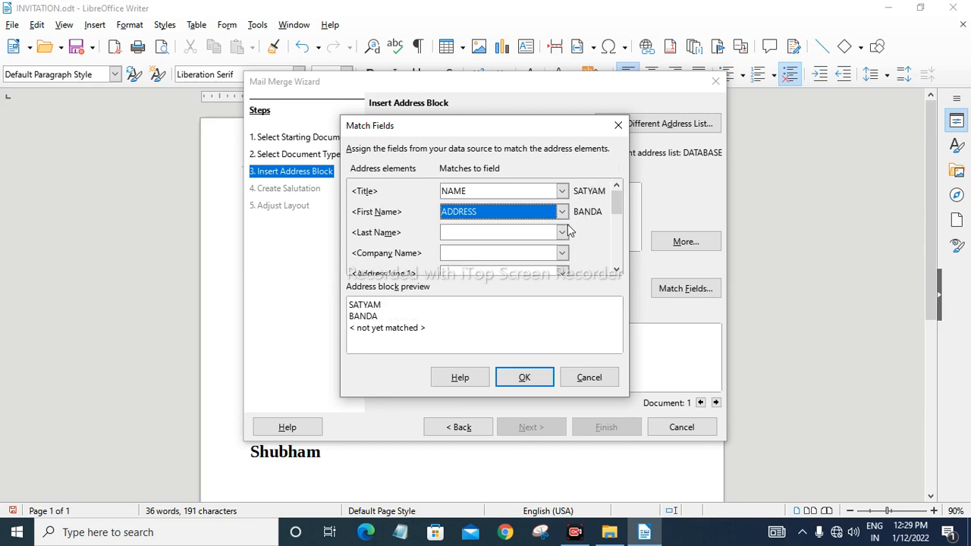
left_click(561, 232)
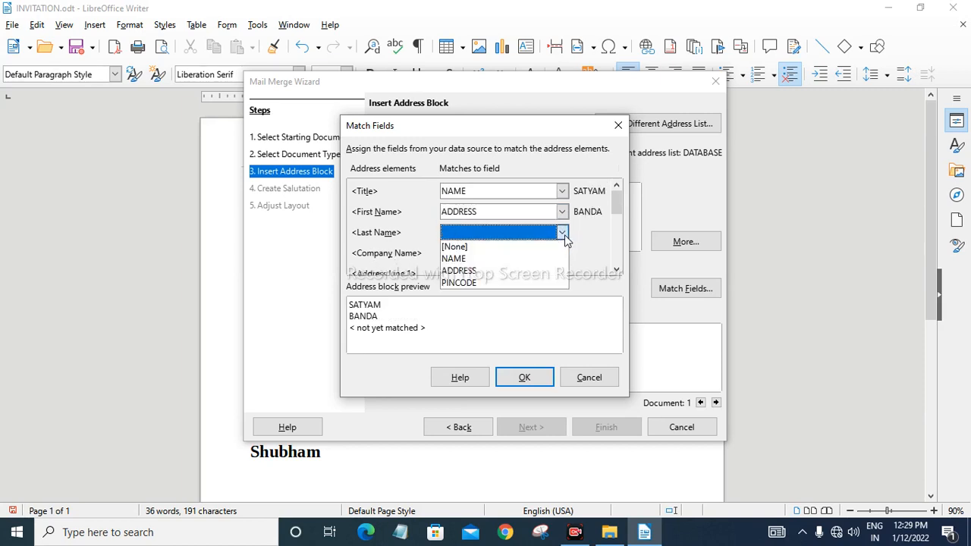
left_click(508, 283)
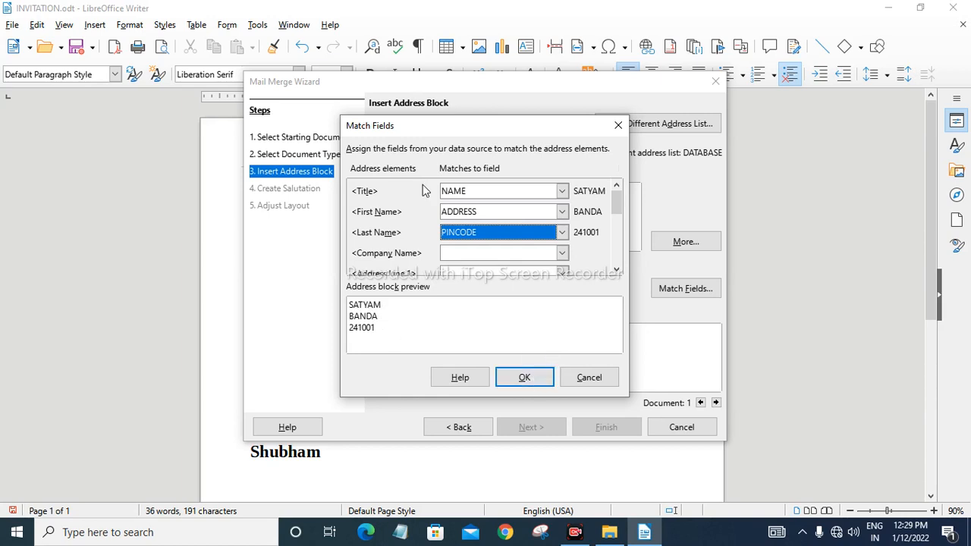
left_click(525, 378)
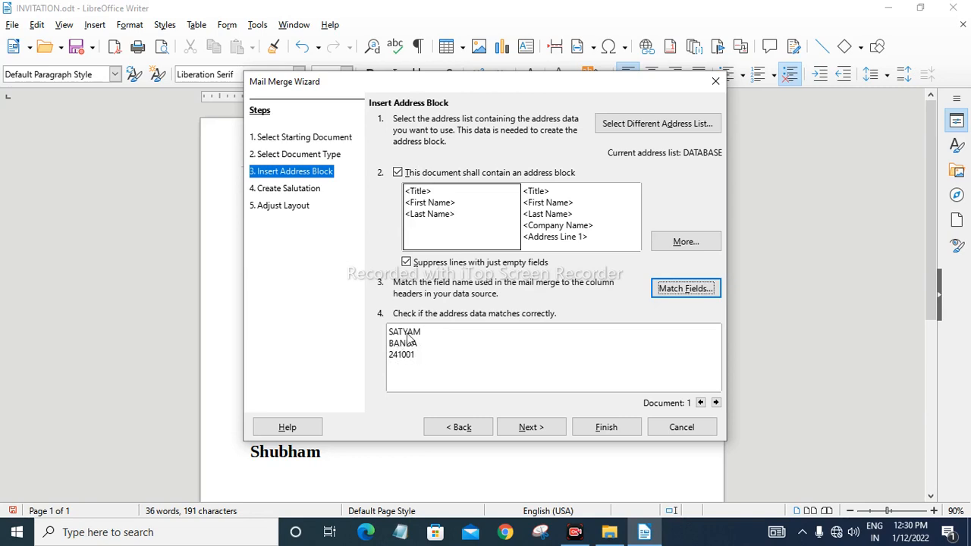
Turn off the salutation for this document and proceed to the layout adjustment
left_click(531, 427)
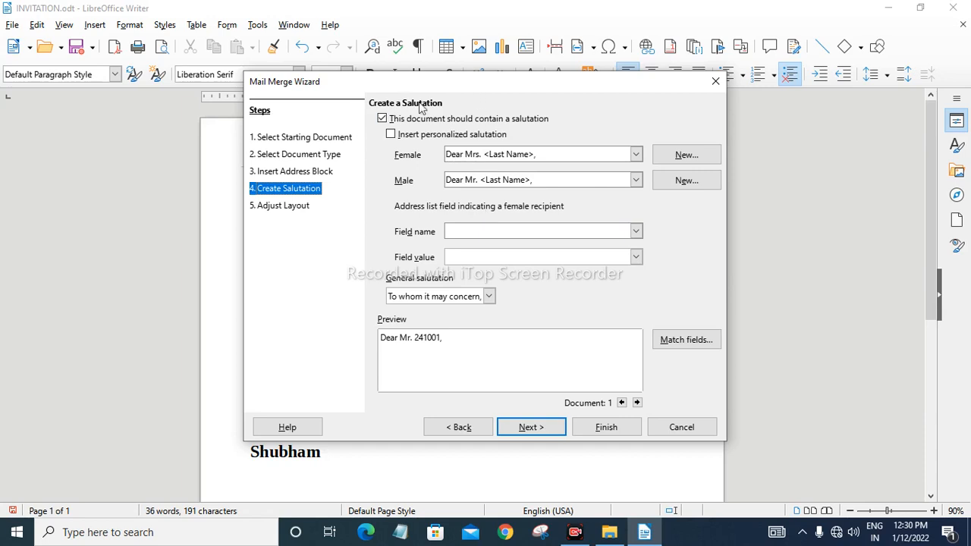
left_click(382, 119)
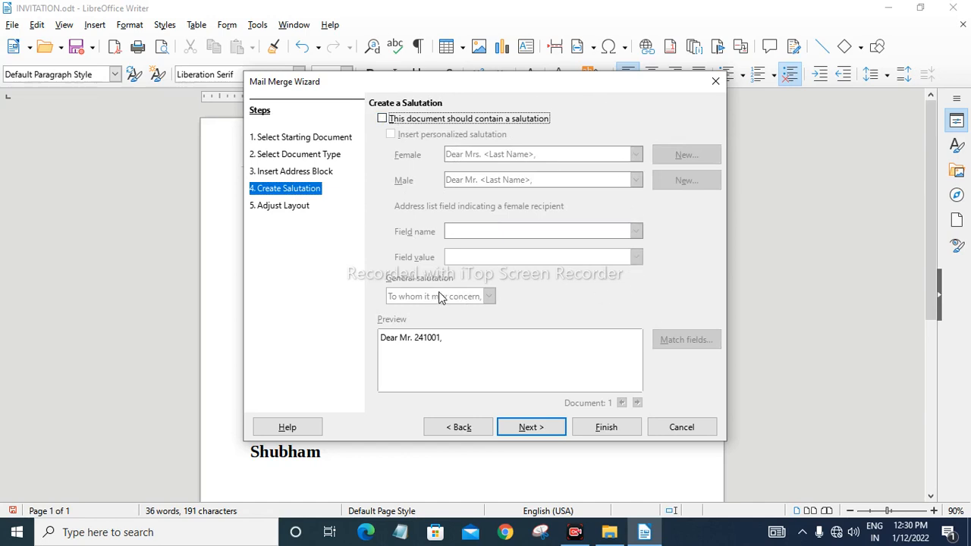
left_click(530, 427)
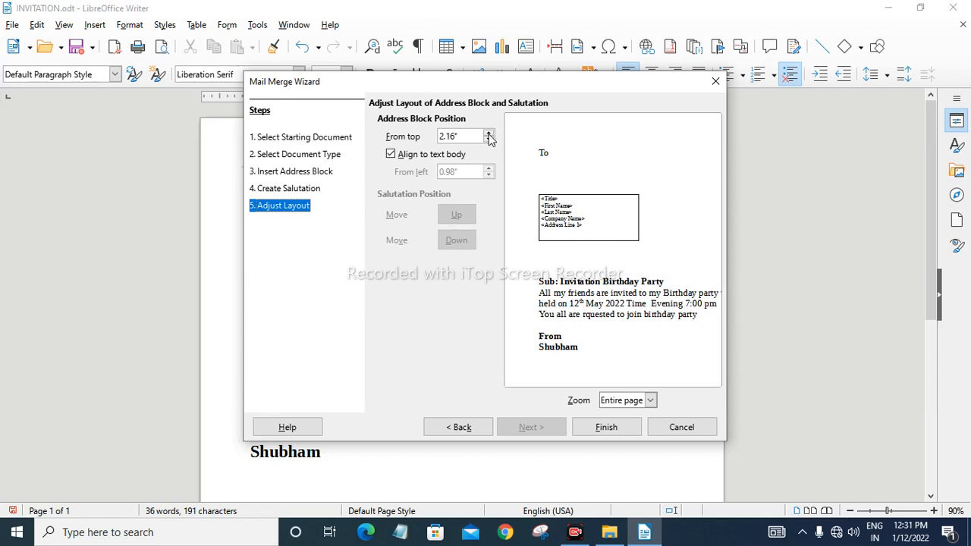
Position the address block 1.56" from the top of the page and finish the mail merge wizard
left_click(488, 132)
left_click(489, 132)
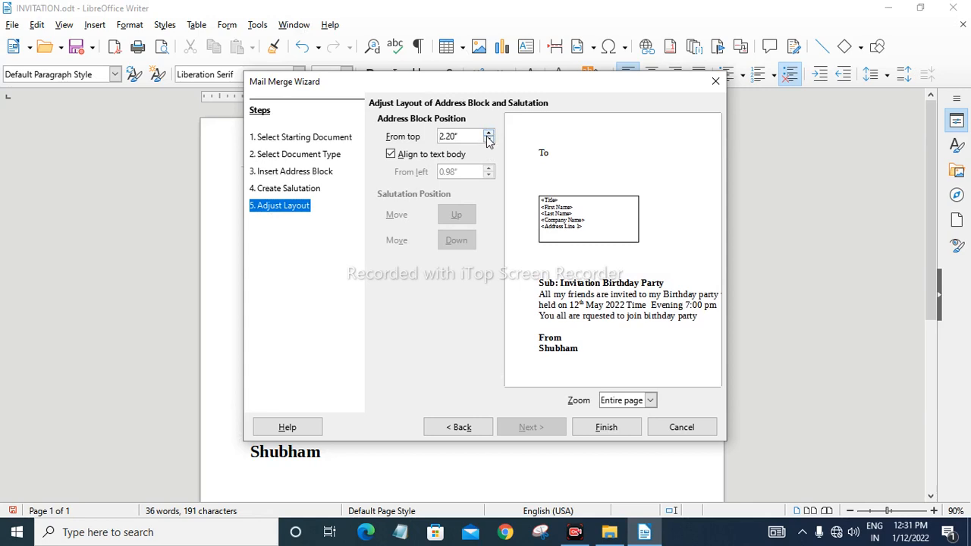
left_click(488, 141)
left_click(488, 141)
left_click(488, 141)
left_click(488, 140)
left_click(488, 140)
left_click(488, 140)
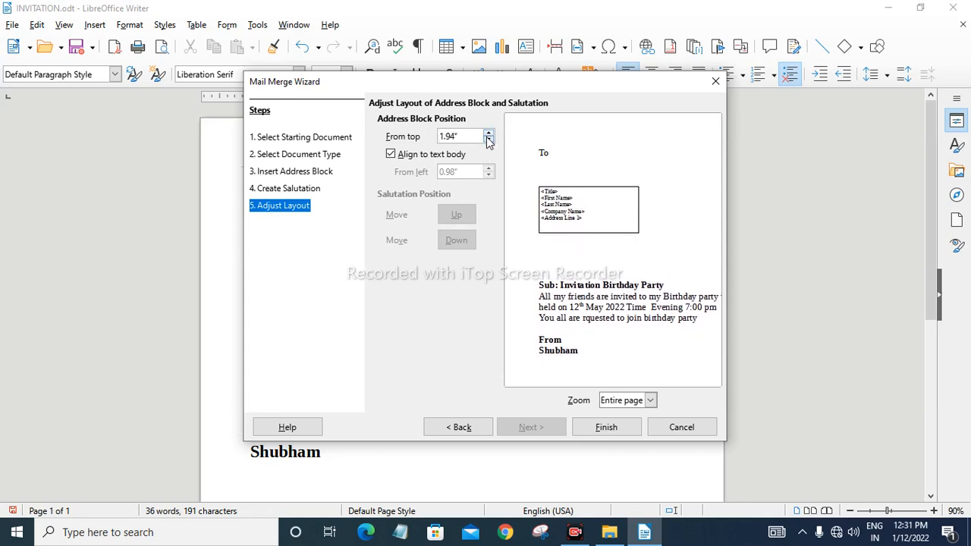
left_click(488, 140)
left_click(488, 140)
left_click(489, 140)
left_click(489, 140)
left_click(488, 141)
left_click(488, 141)
left_click(488, 142)
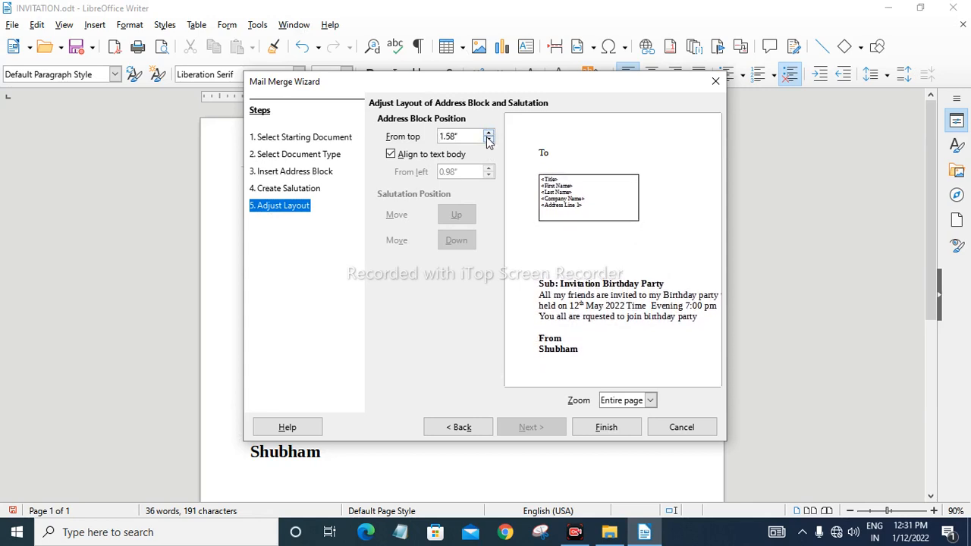
left_click(488, 141)
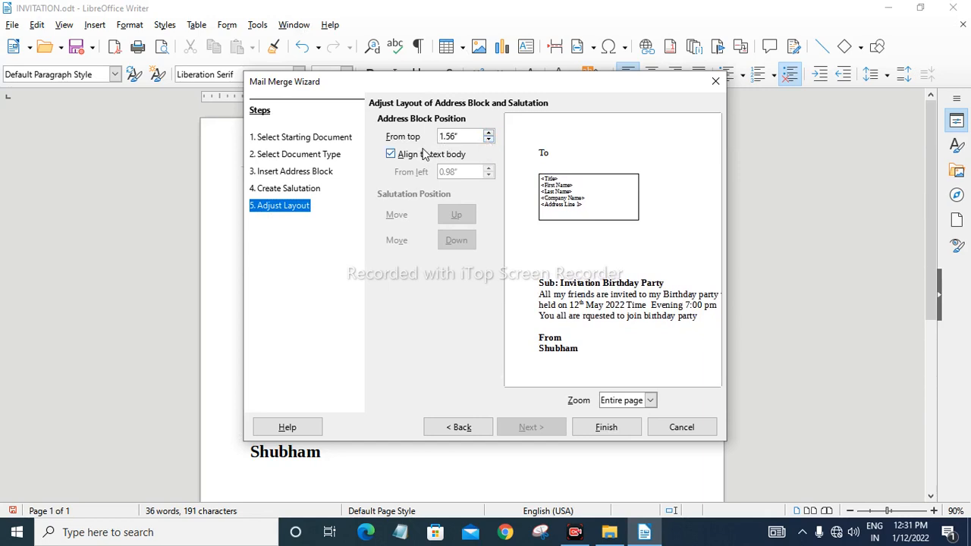
left_click(606, 427)
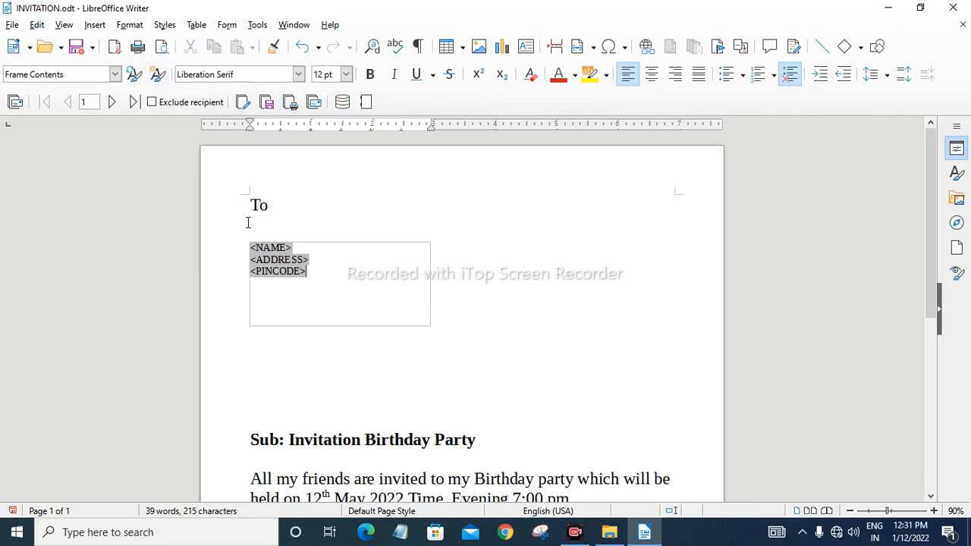
Set the font size of the letter's body text, from the opening To through the sender's name, to 16 pt
left_click_drag(247, 211, 396, 475)
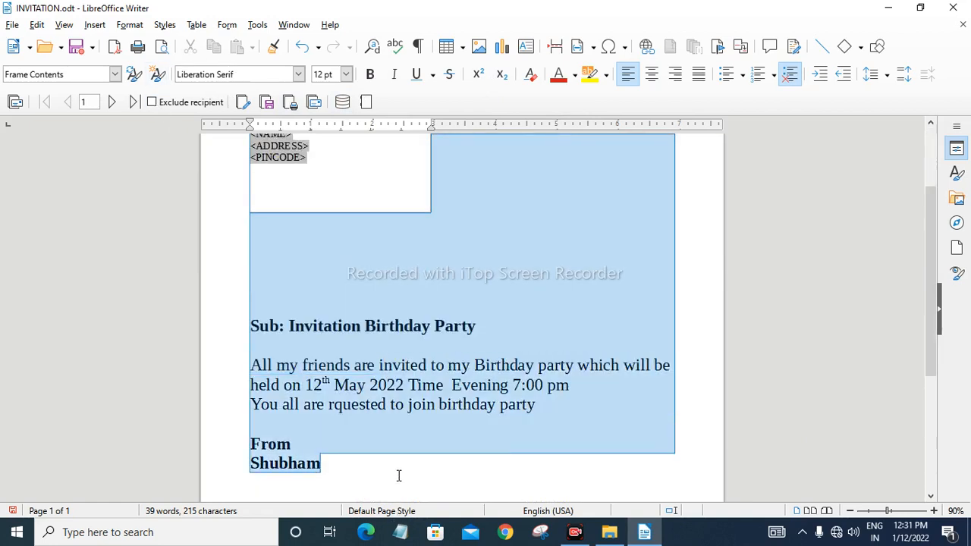
left_click(346, 75)
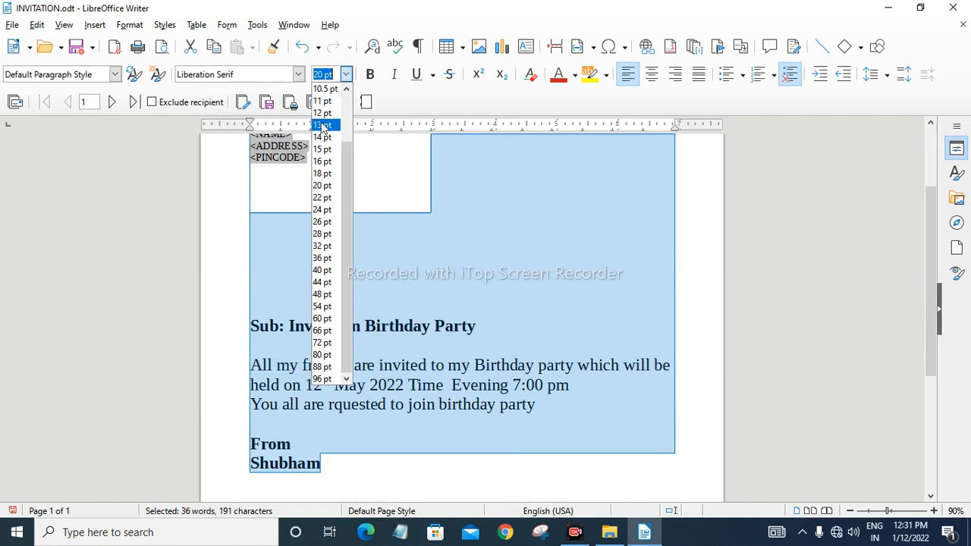
left_click(325, 161)
left_click(676, 254)
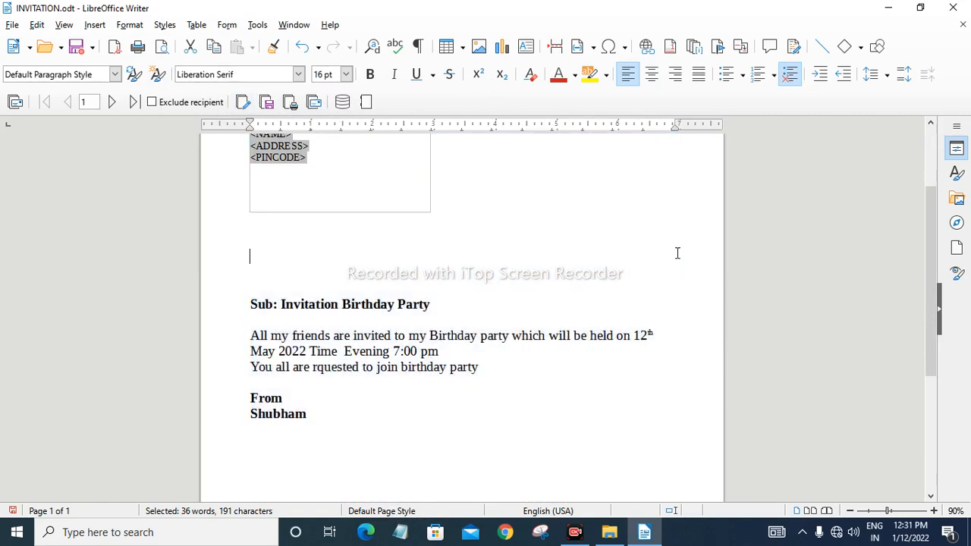
Generate the individual merged letters as an editable document and maximize its window
scroll(590, 259, "up", 1)
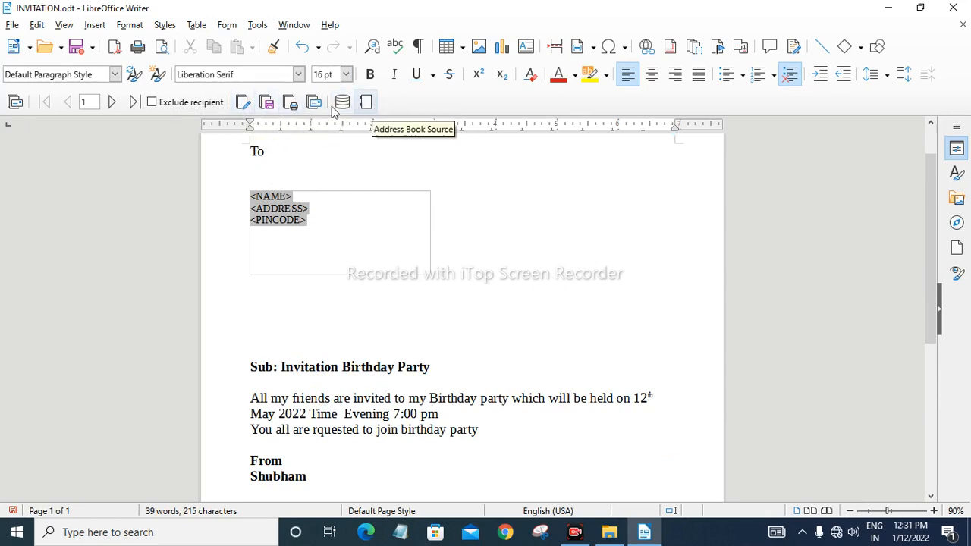
left_click(244, 103)
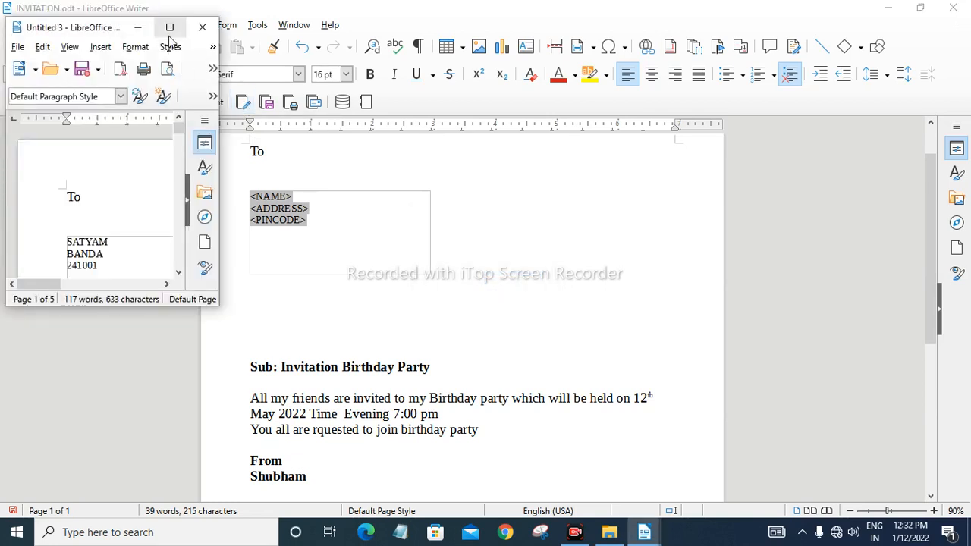
left_click(169, 28)
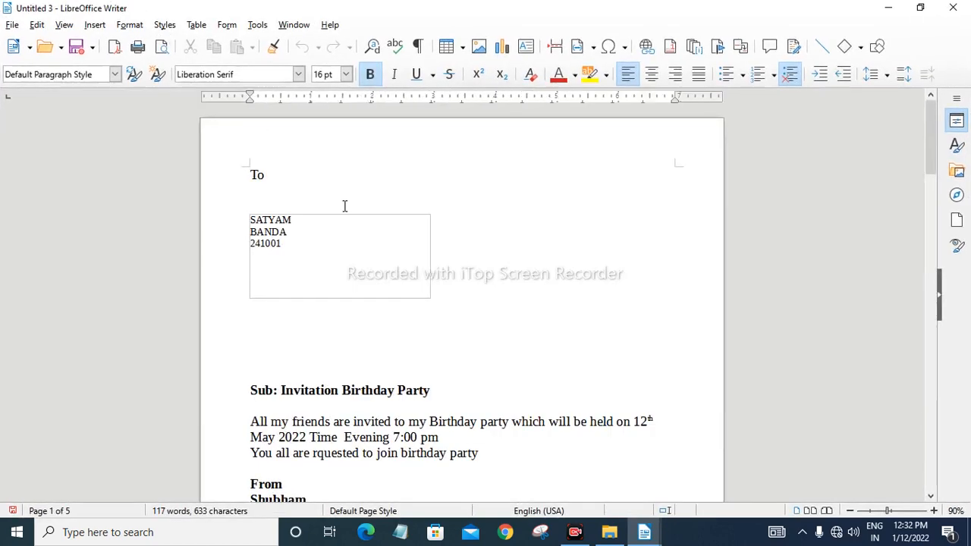
Review the merged letters page by page, examining each recipient's name, address and pincode block
scroll(343, 198, "down", 1)
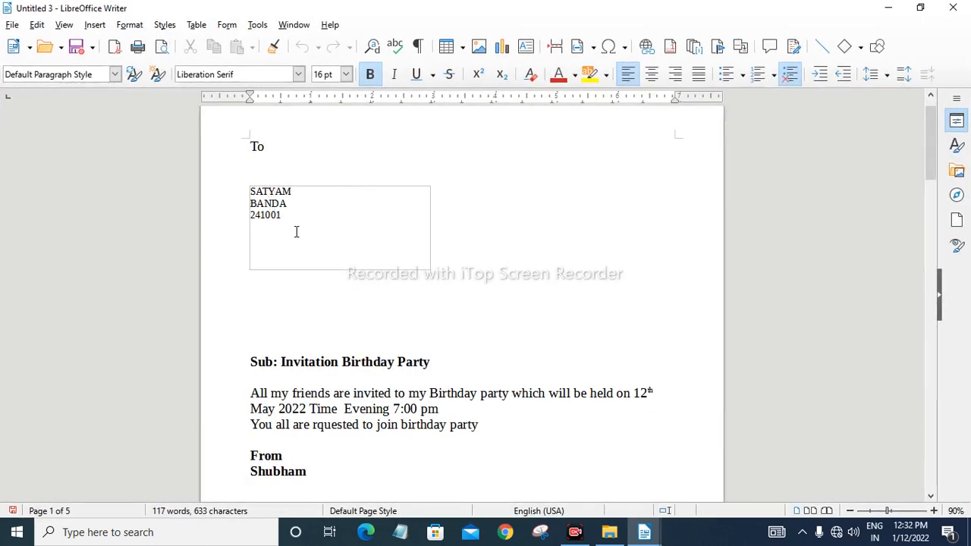
scroll(296, 226, "down", 8)
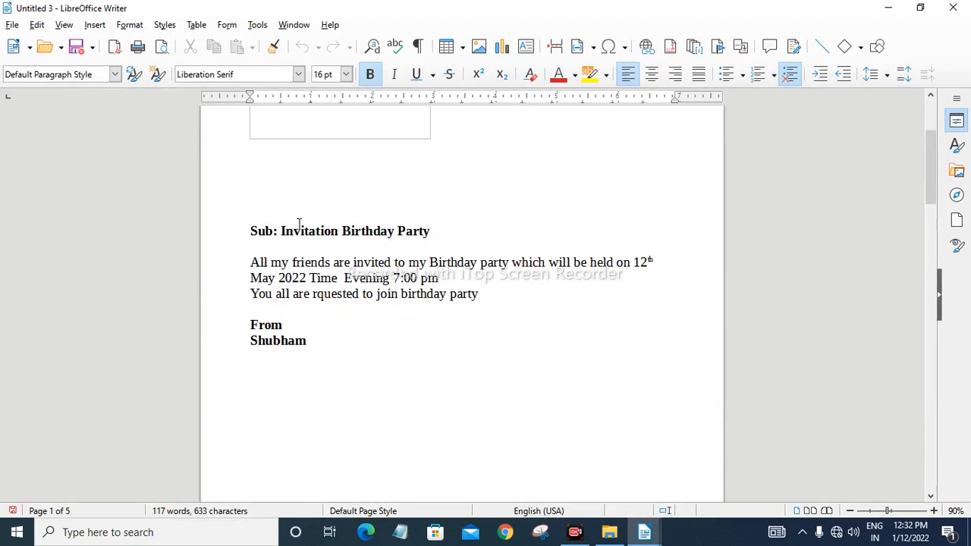
scroll(345, 173, "down", 8)
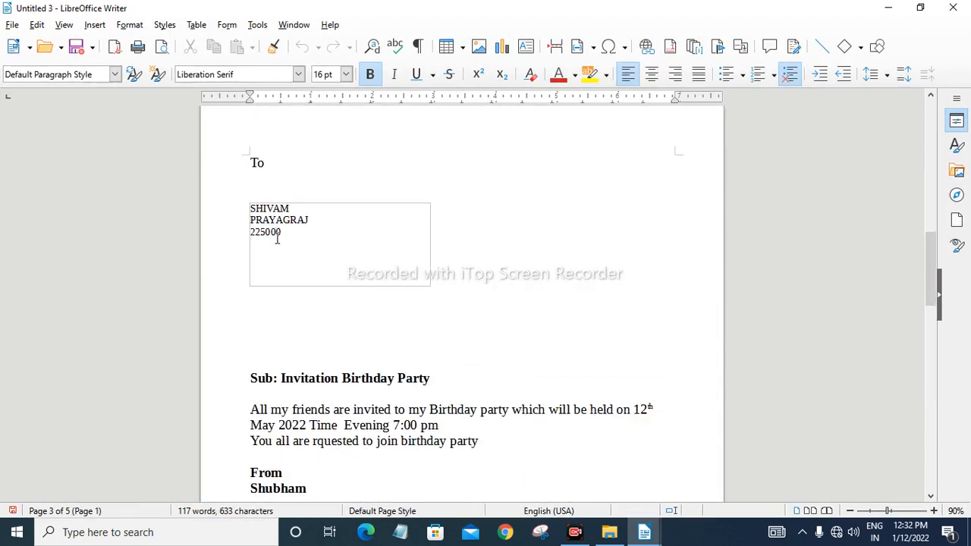
scroll(320, 233, "down", 5)
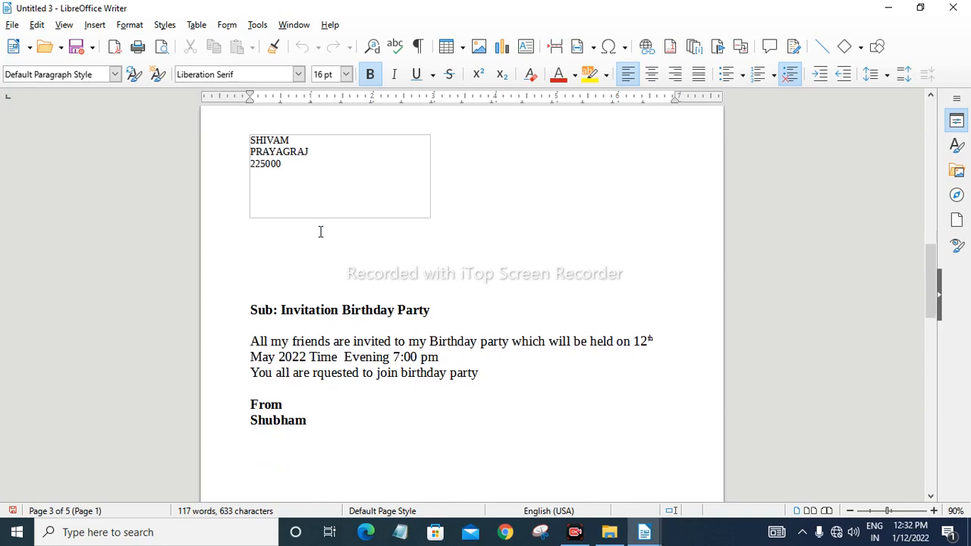
scroll(319, 219, "down", 12)
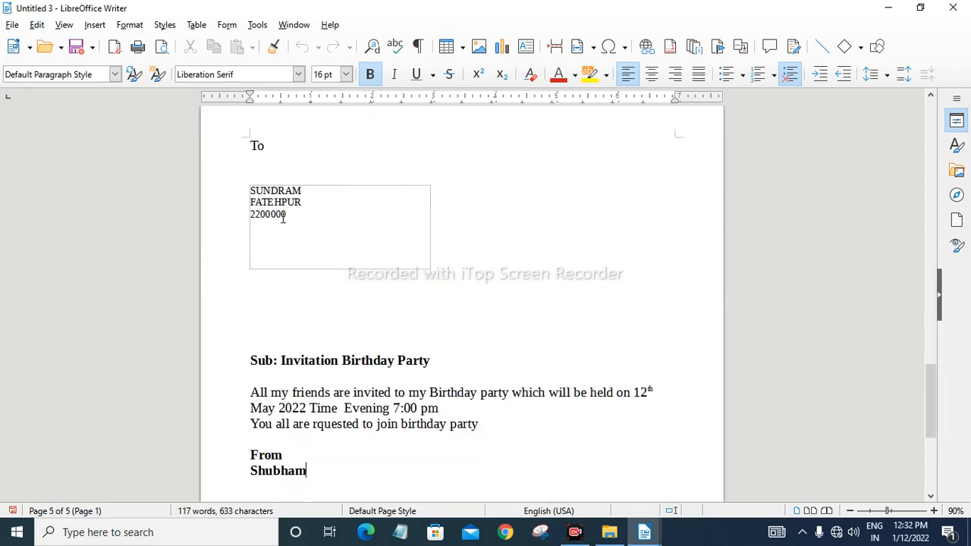
scroll(320, 228, "down", 3)
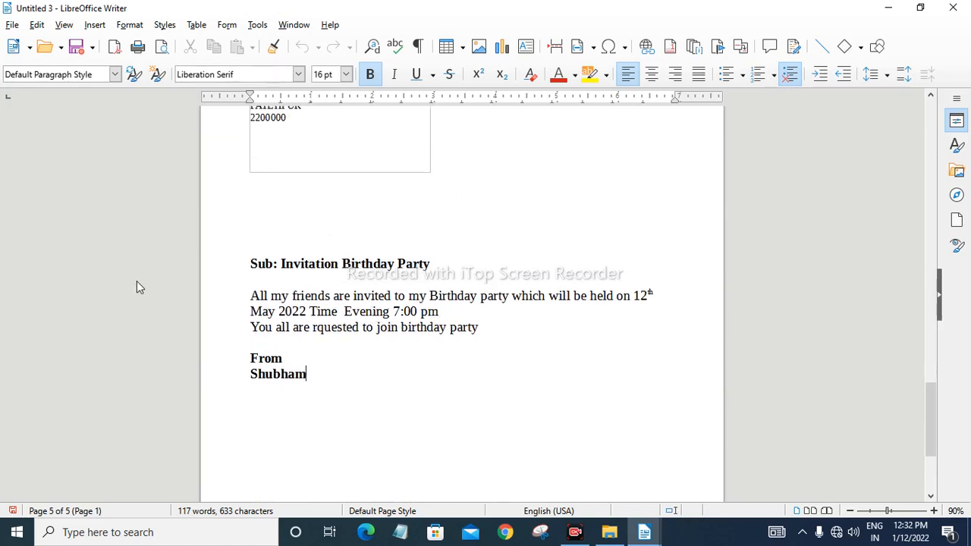
scroll(508, 211, "up", 2)
scroll(500, 193, "up", 2)
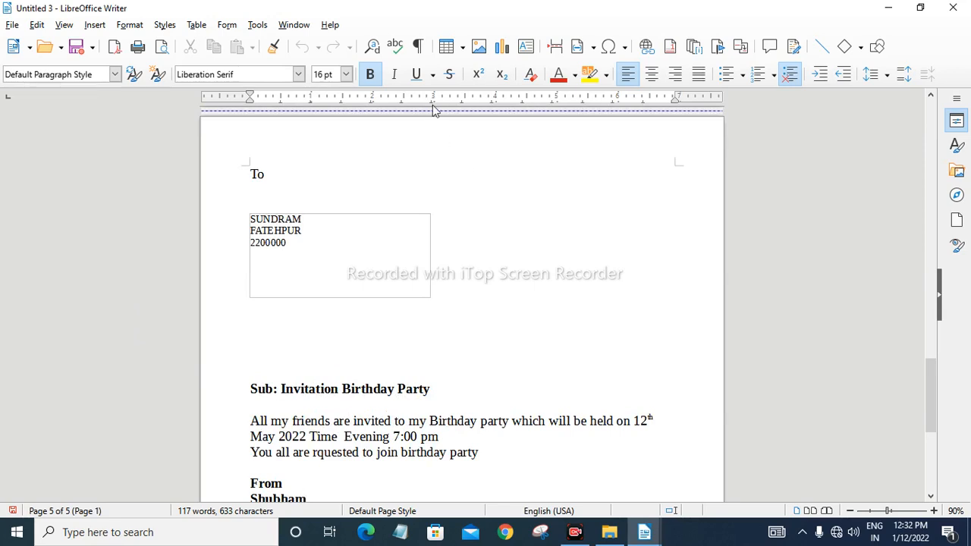
scroll(436, 113, "down", 2)
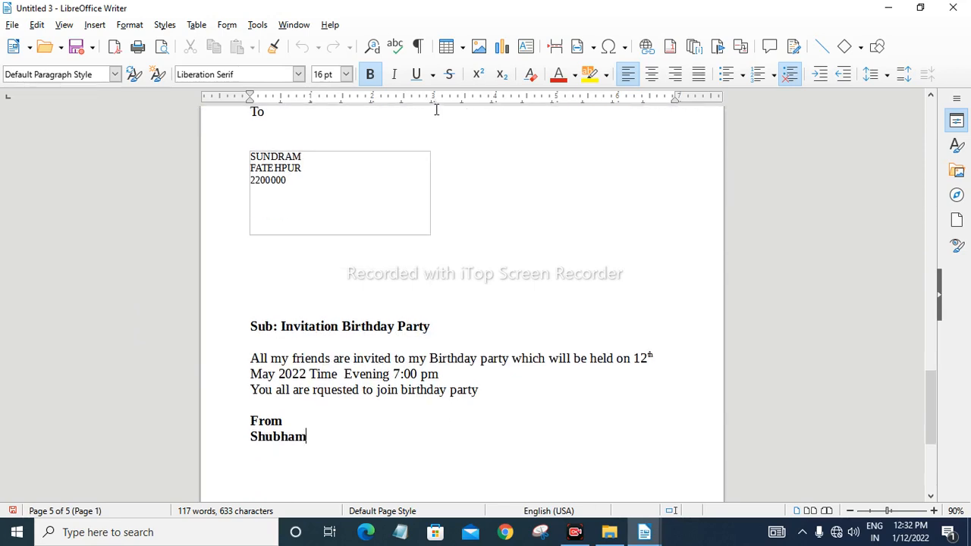